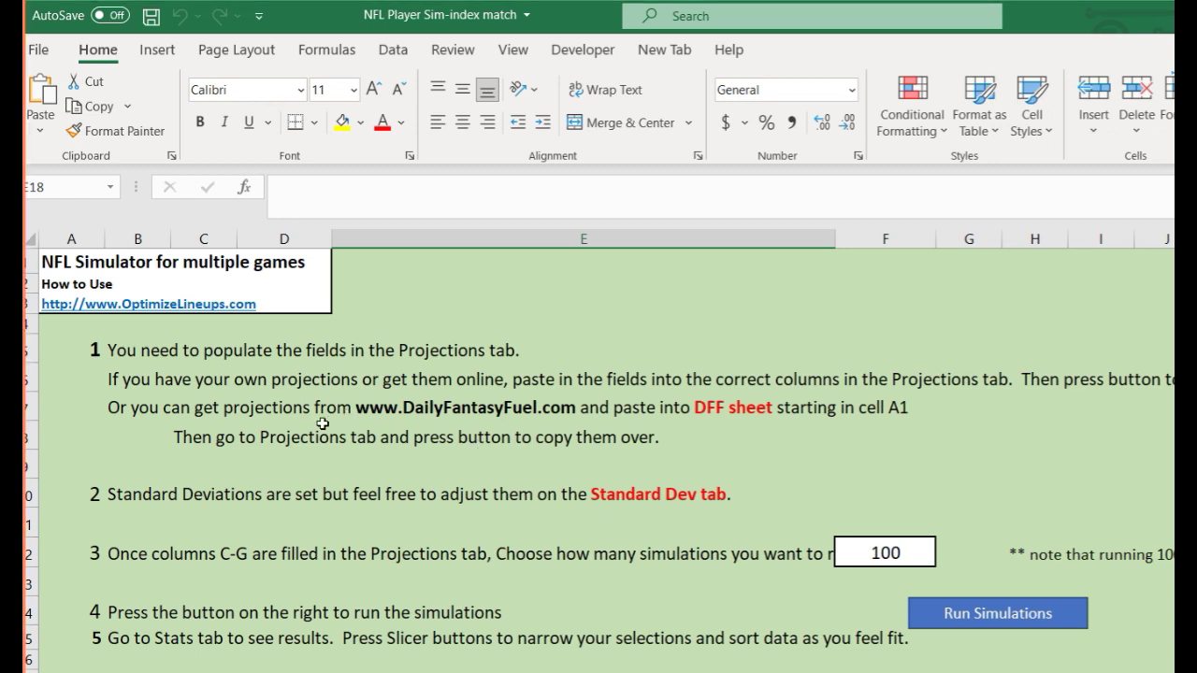
Read through the numbered how-to instructions on the NFL Simulator sheet, focusing on populating projections and adjusting standard deviations.
key(Up)
key(Up)
key(Up)
key(Up)
key(Up)
key(Up)
key(Up)
key(Left)
key(Left)
key(Left)
key(Up)
key(Up)
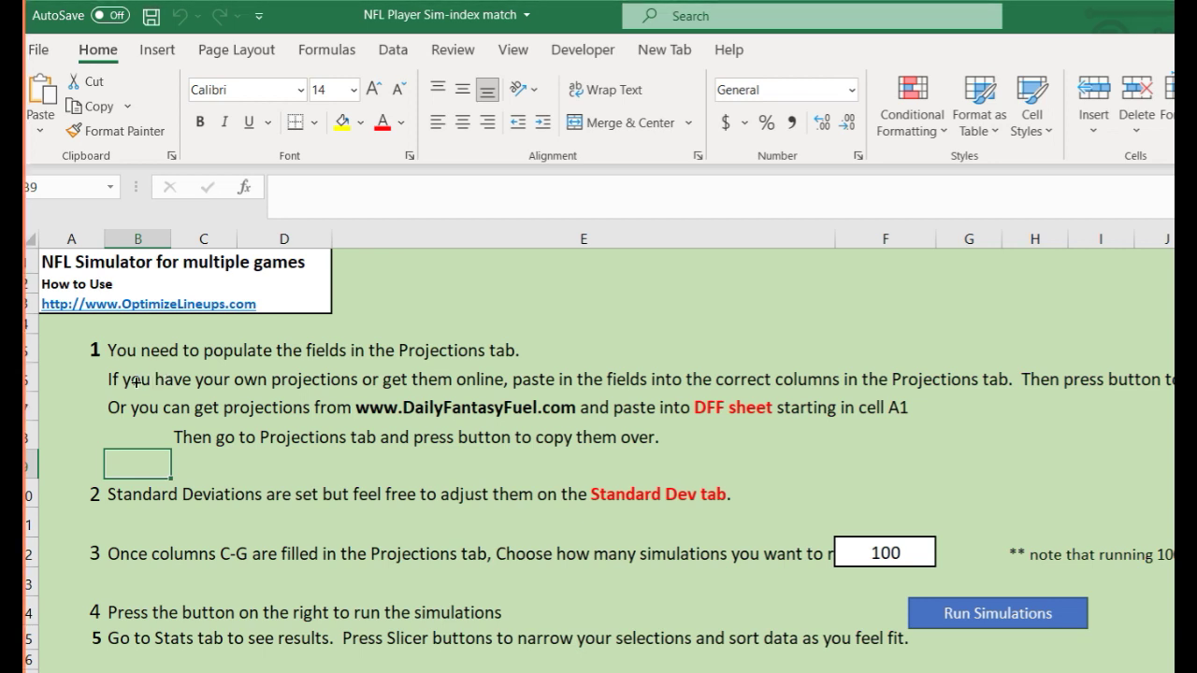
key(Down)
key(Down)
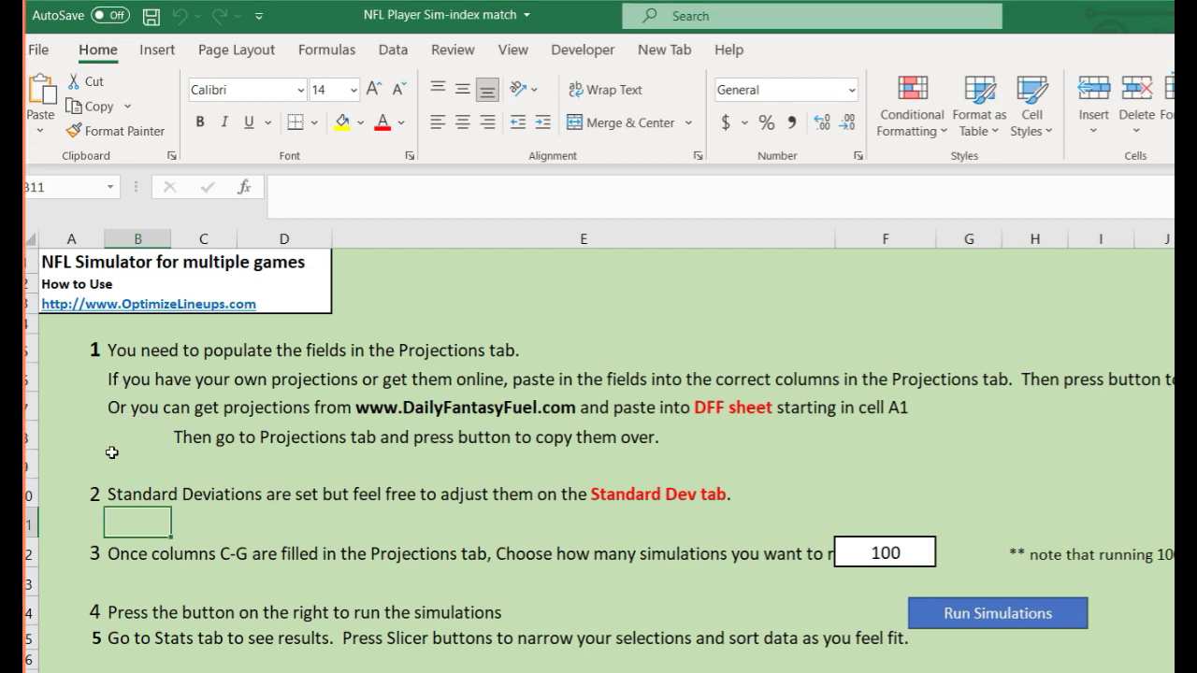
Go to the Projections sheet and clear all of its existing player data.
click(167, 670)
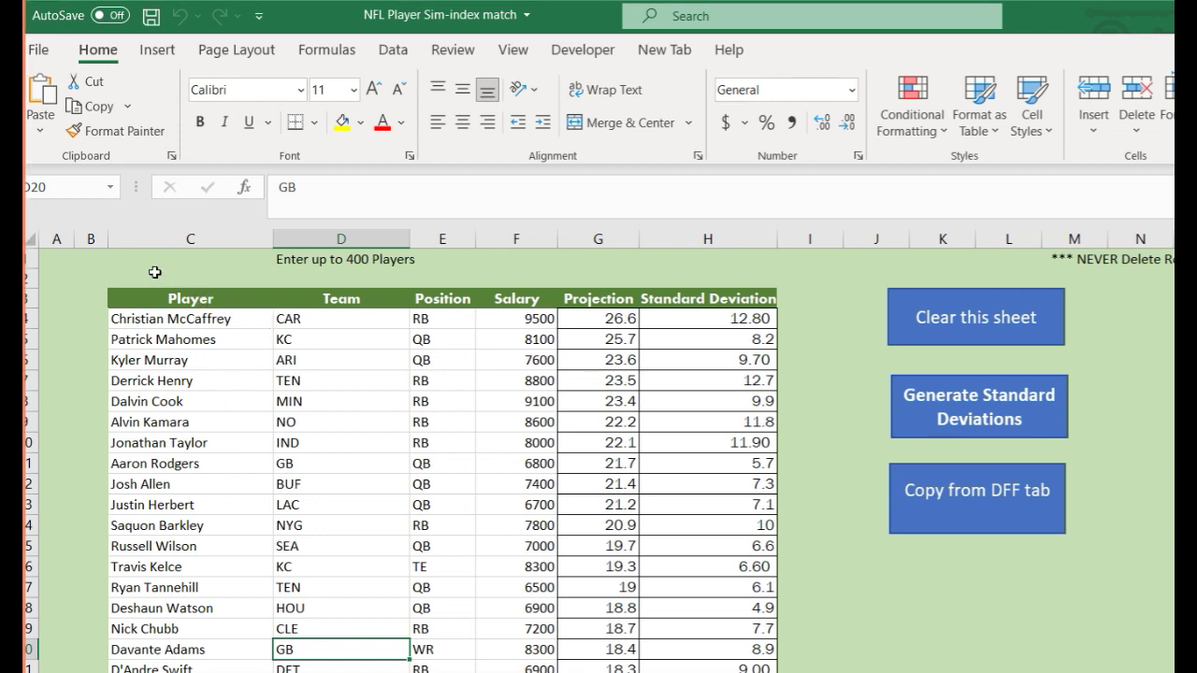
click(191, 340)
click(195, 421)
click(309, 381)
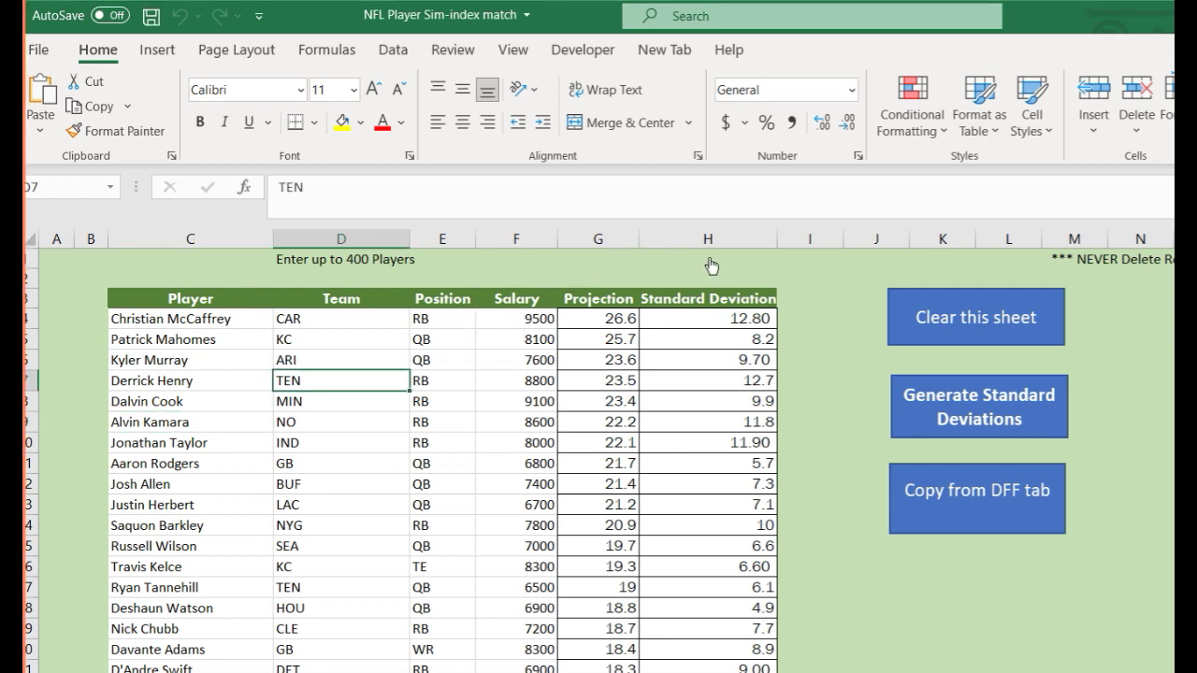
click(953, 332)
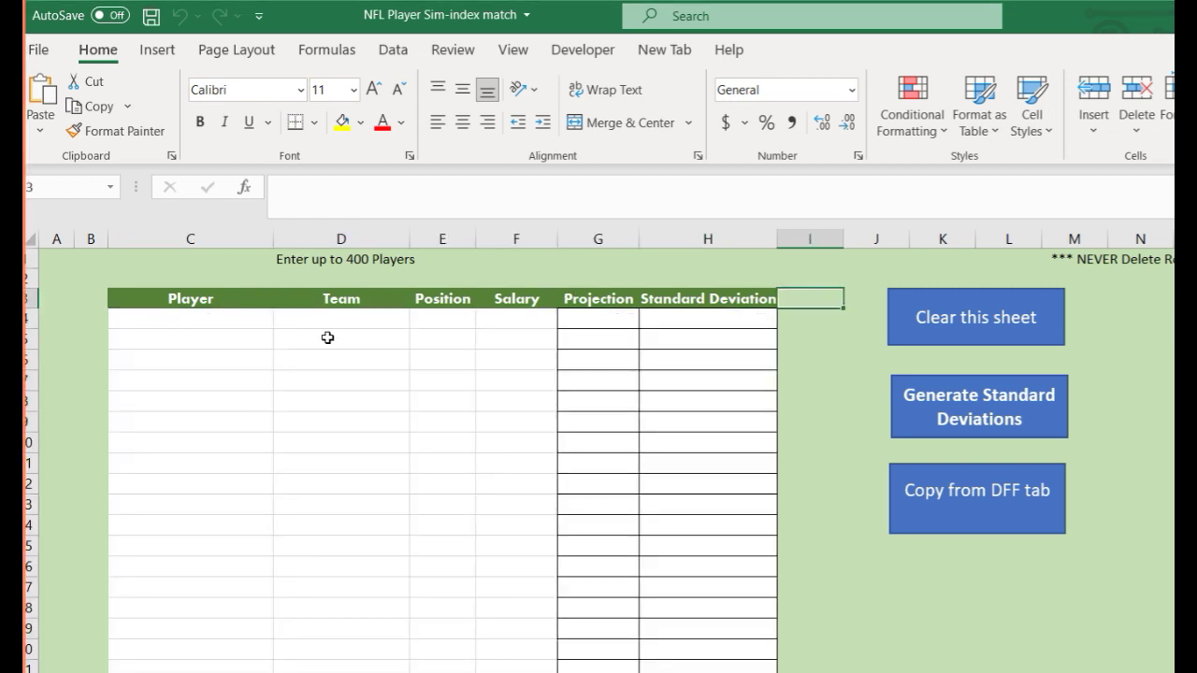
Switch to the browser and download Daily Fantasy Fuel's DraftKings NFL player projections as DFF_NFL_cheatsheet_2021-09-12 (2).
click(374, 421)
click(213, 666)
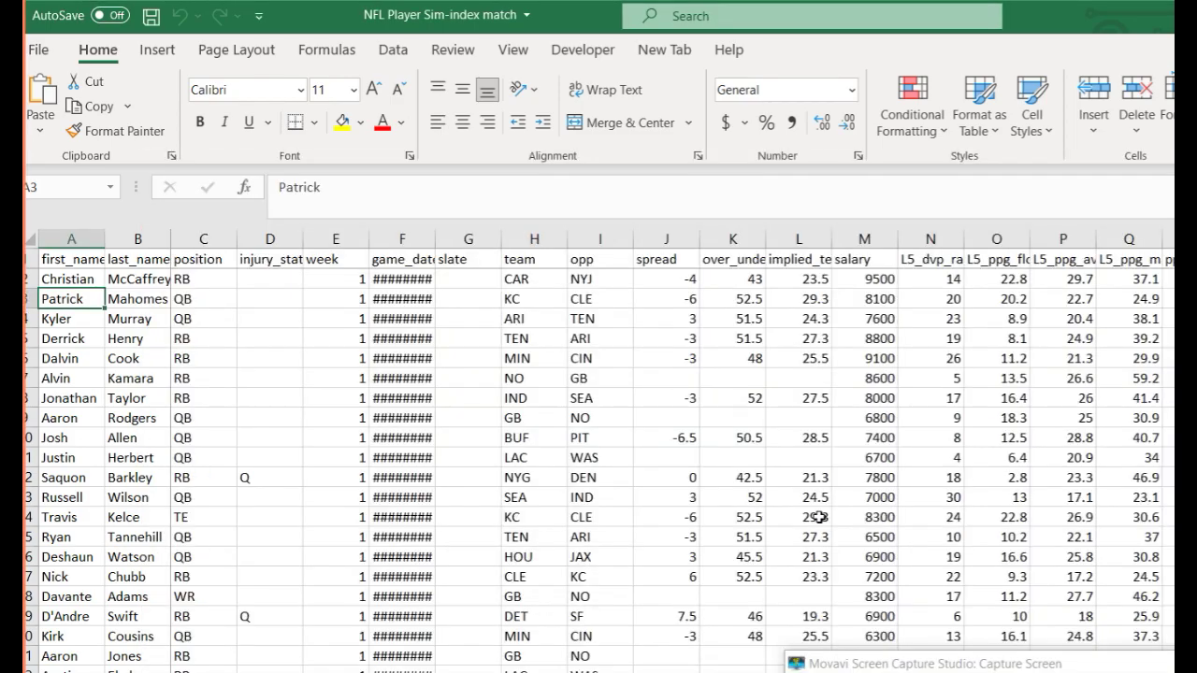
click(641, 671)
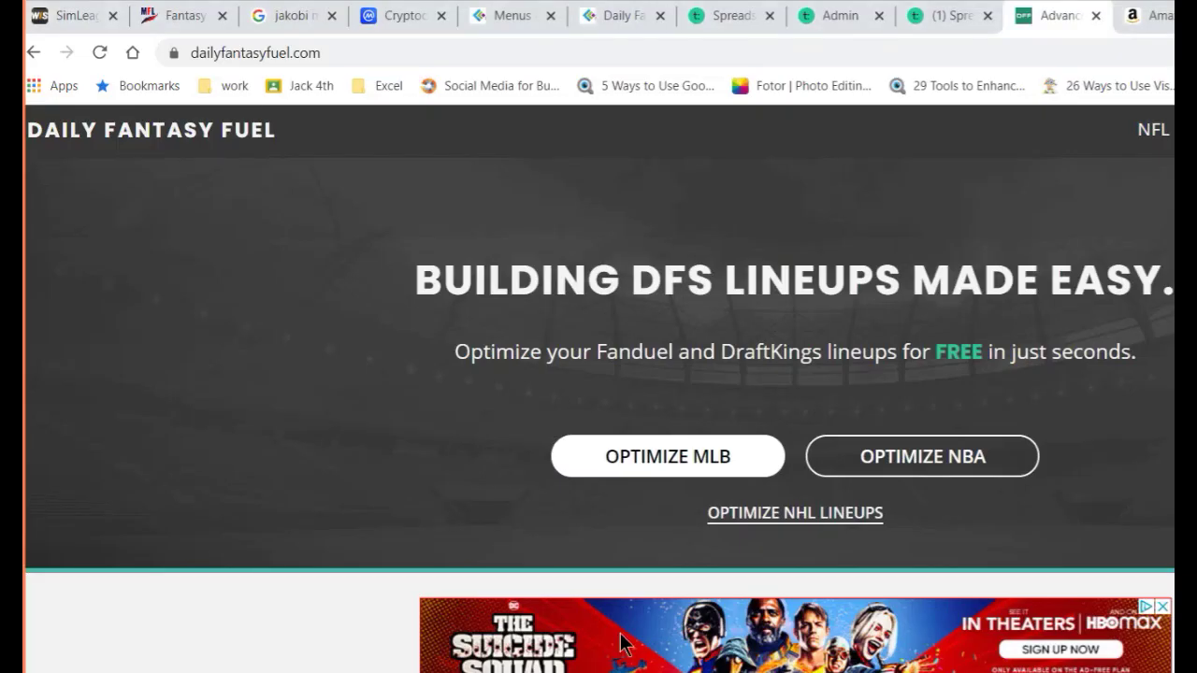
mouse_move(1153, 131)
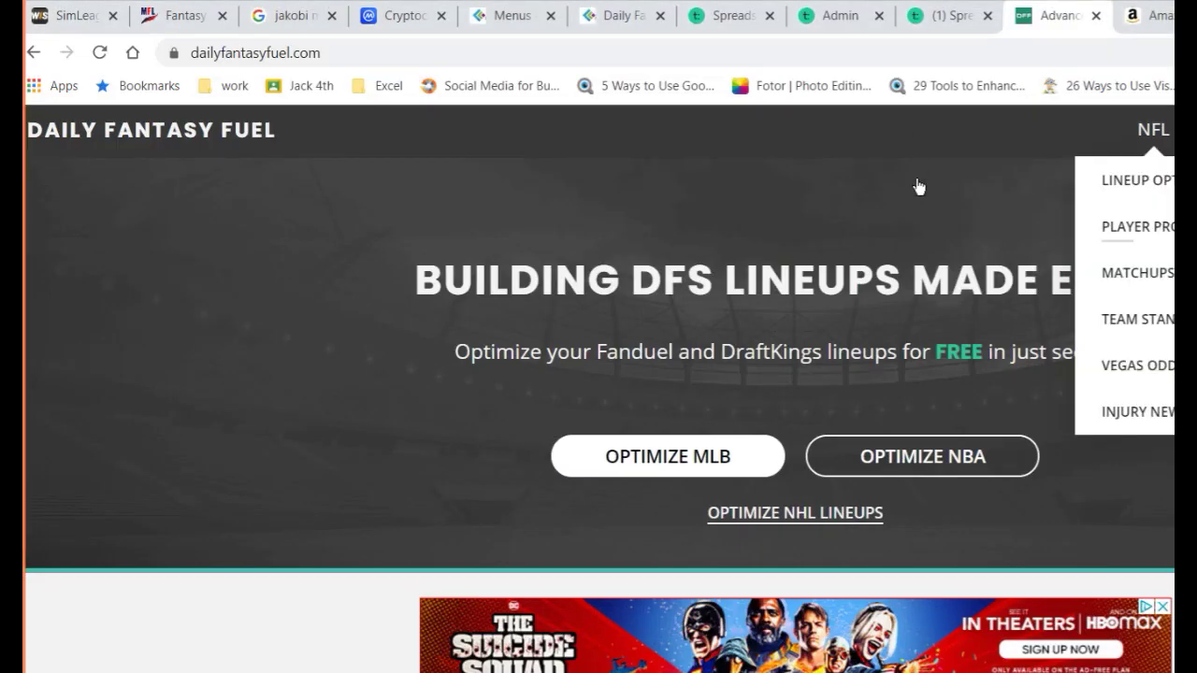
click(1142, 231)
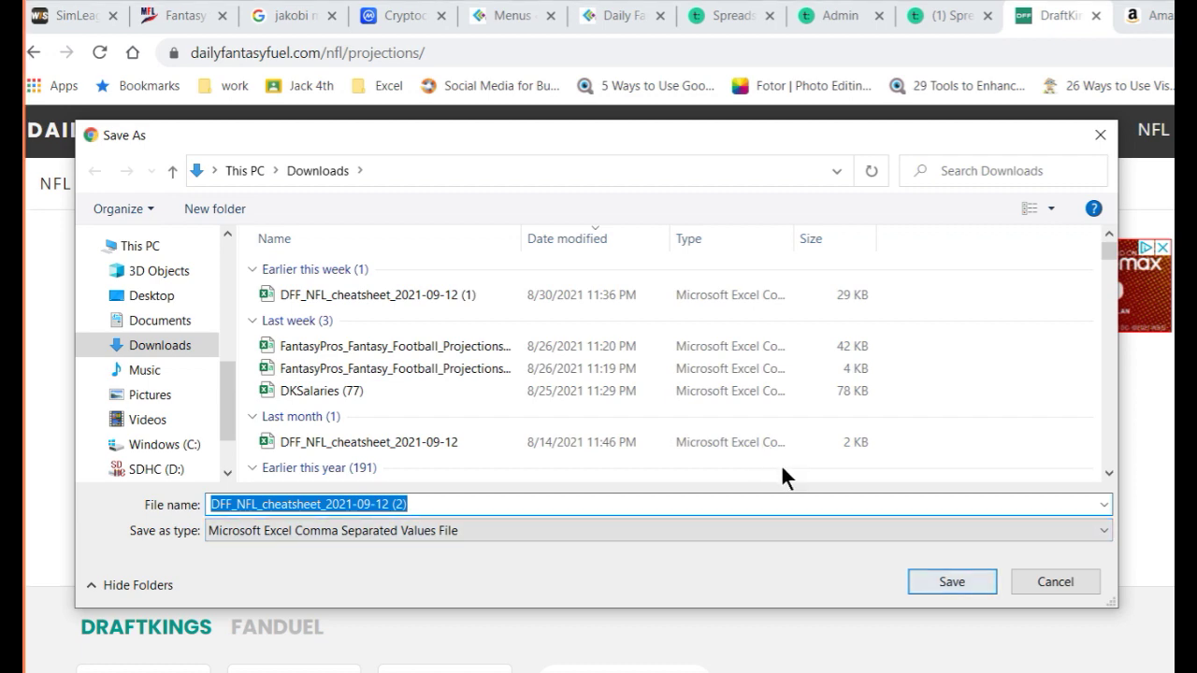
key(Return)
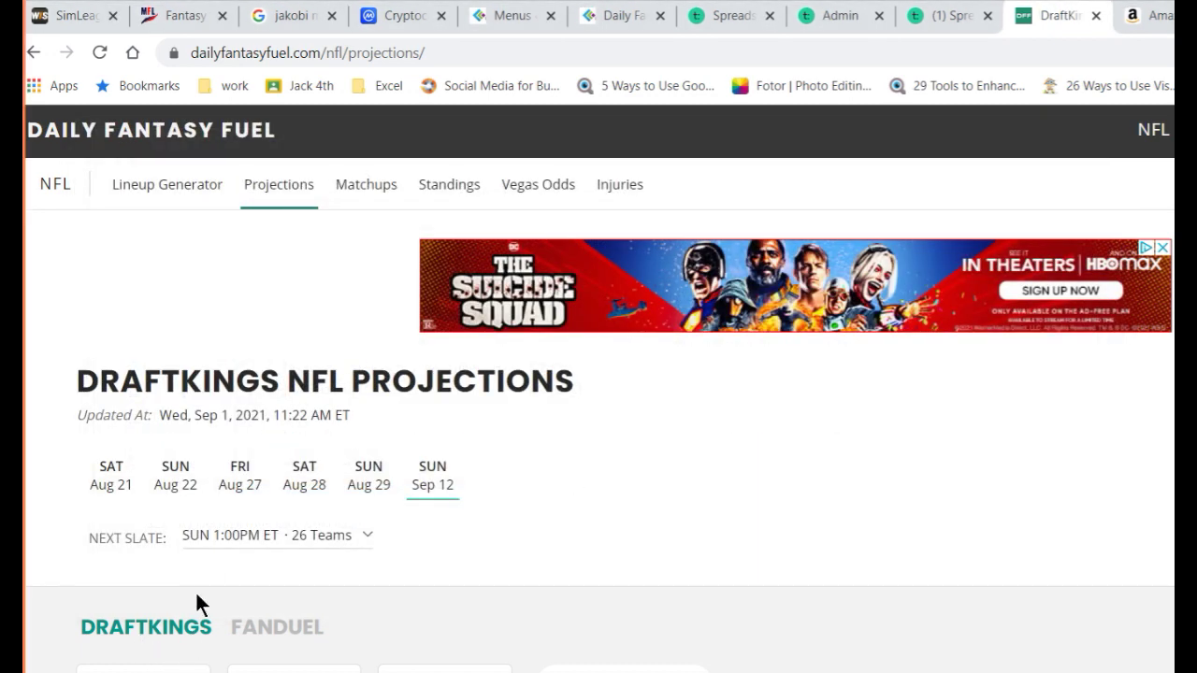
Copy all data from the downloaded cheatsheet and paste it into the simulator workbook's DFF sheet starting at cell A1.
key(alt+Tab)
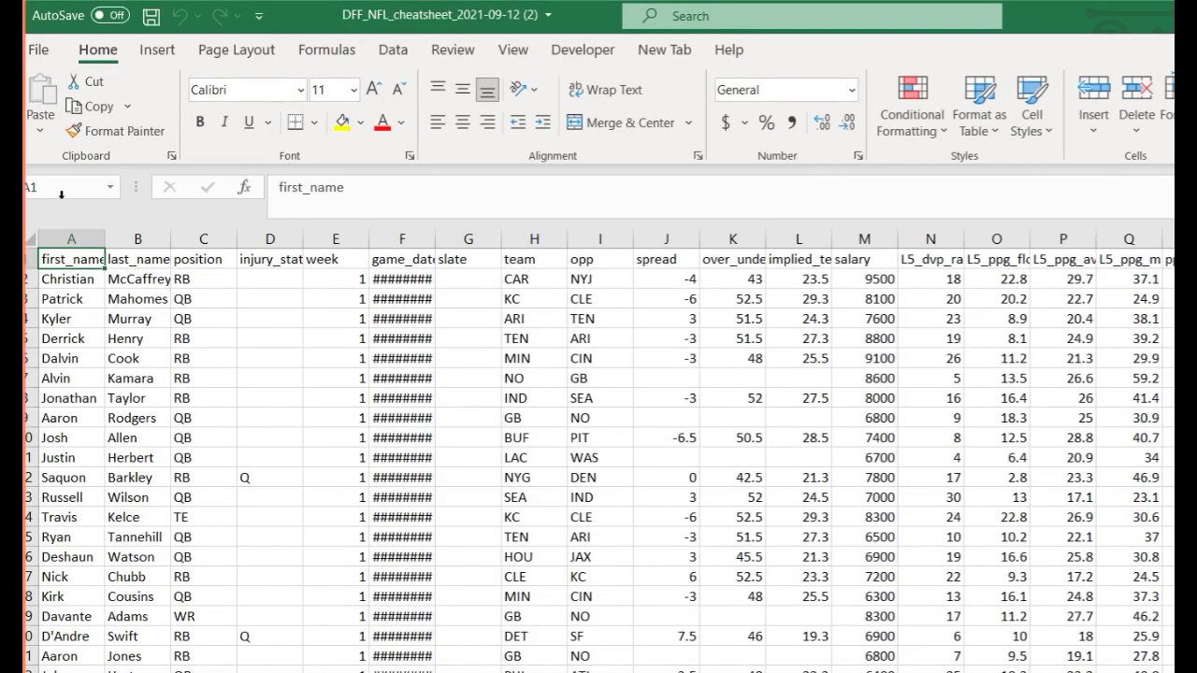
key(ctrl+a)
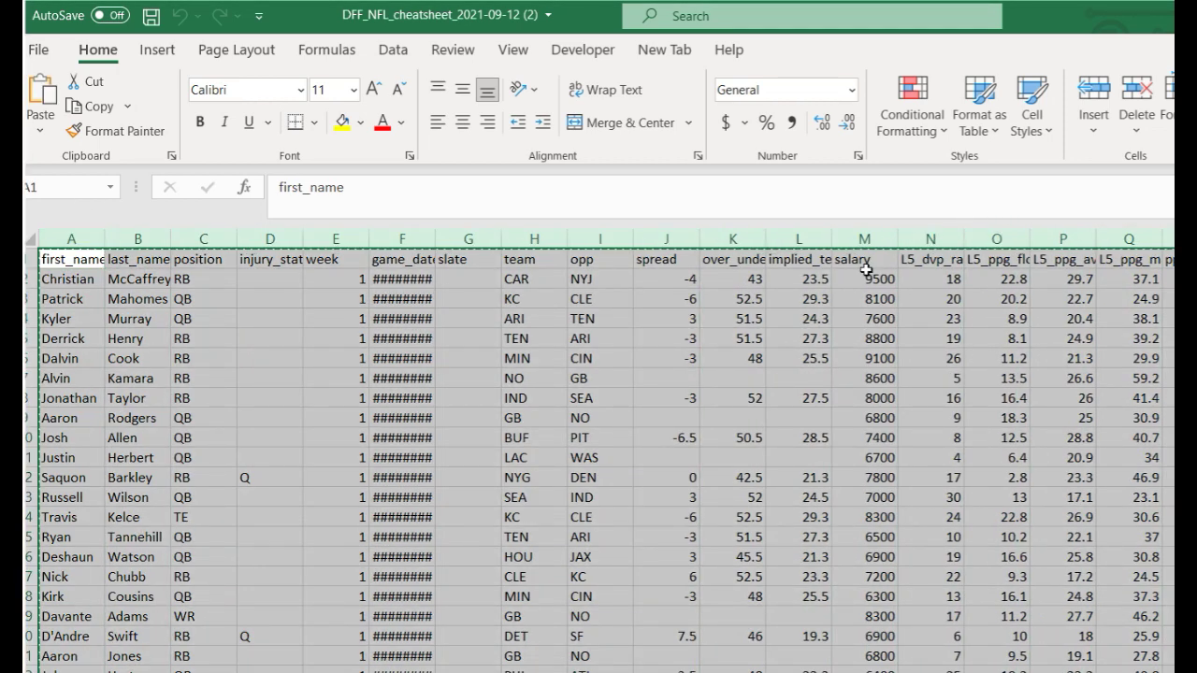
key(alt+Tab)
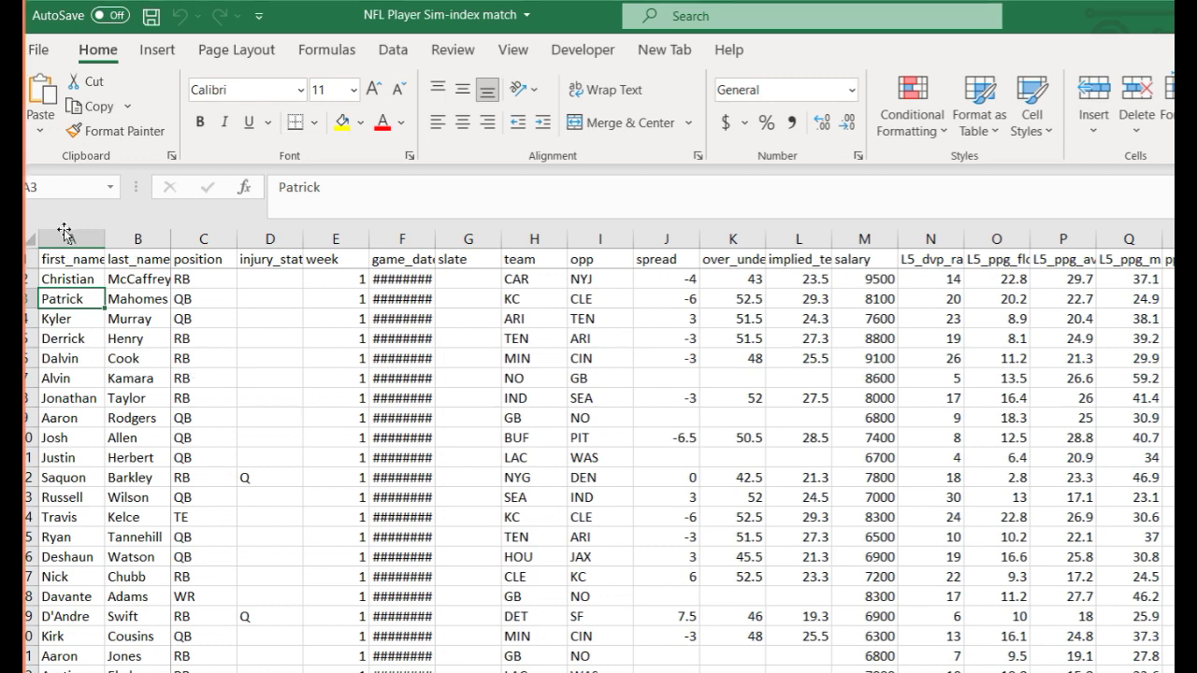
key(ctrl+Home)
key(ctrl+v)
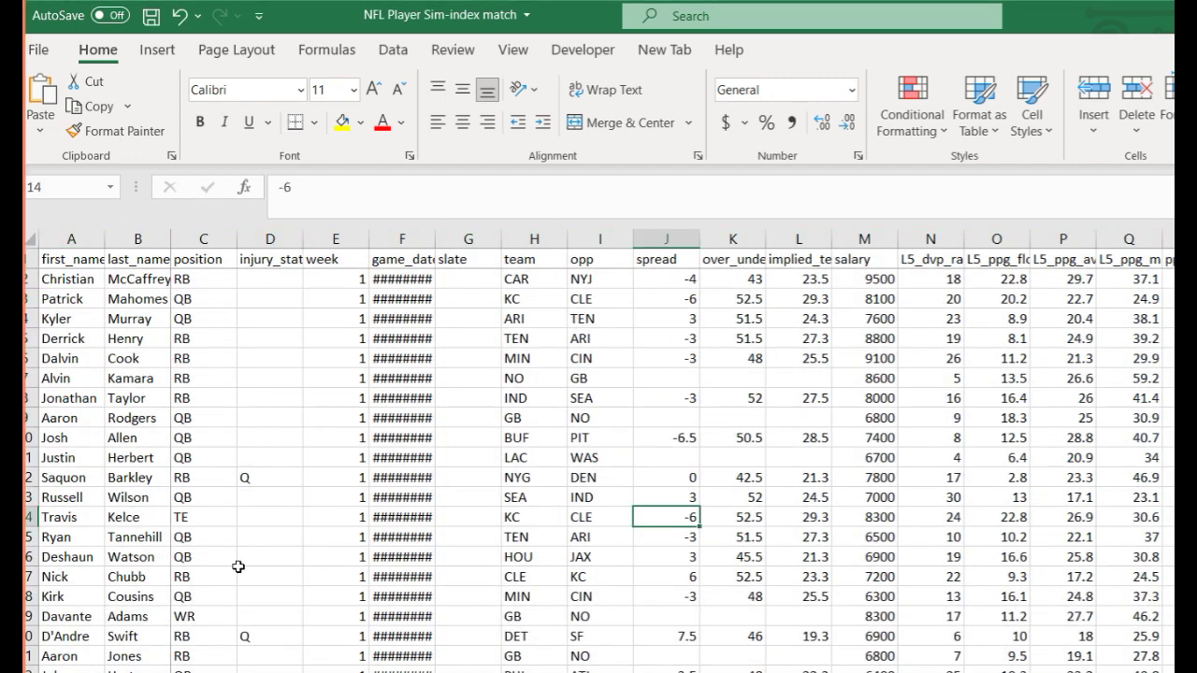
Fill the Projections sheet with players, projections and standard deviations based on the DFF sheet.
click(154, 666)
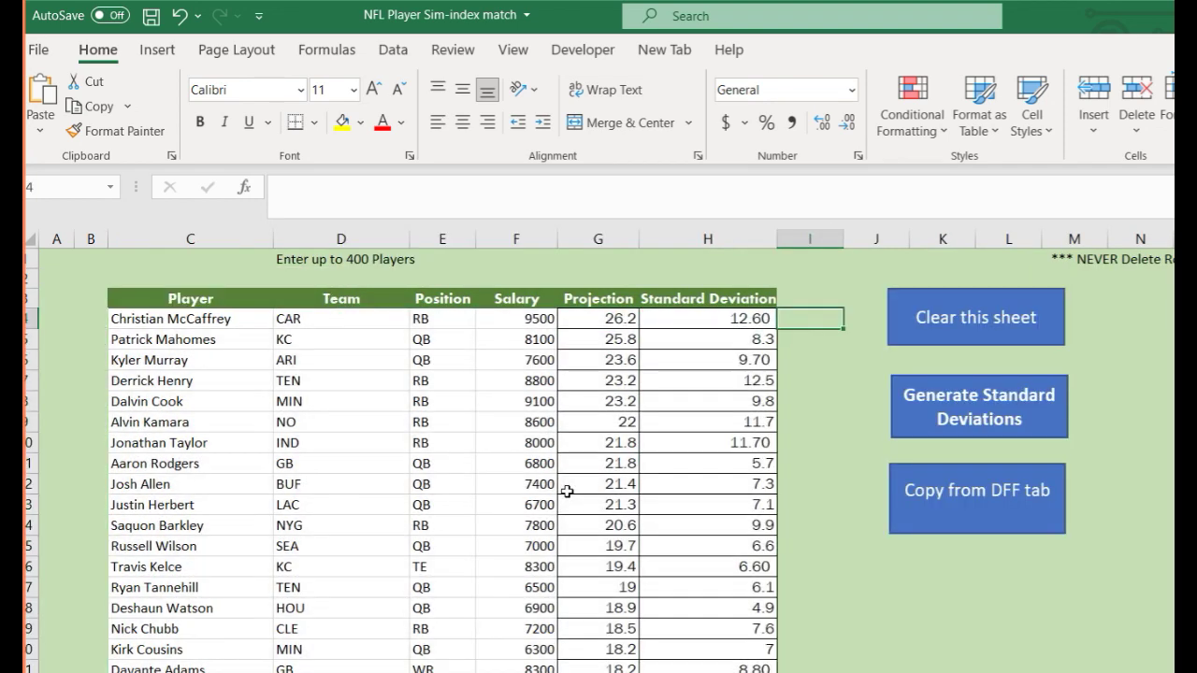
click(290, 485)
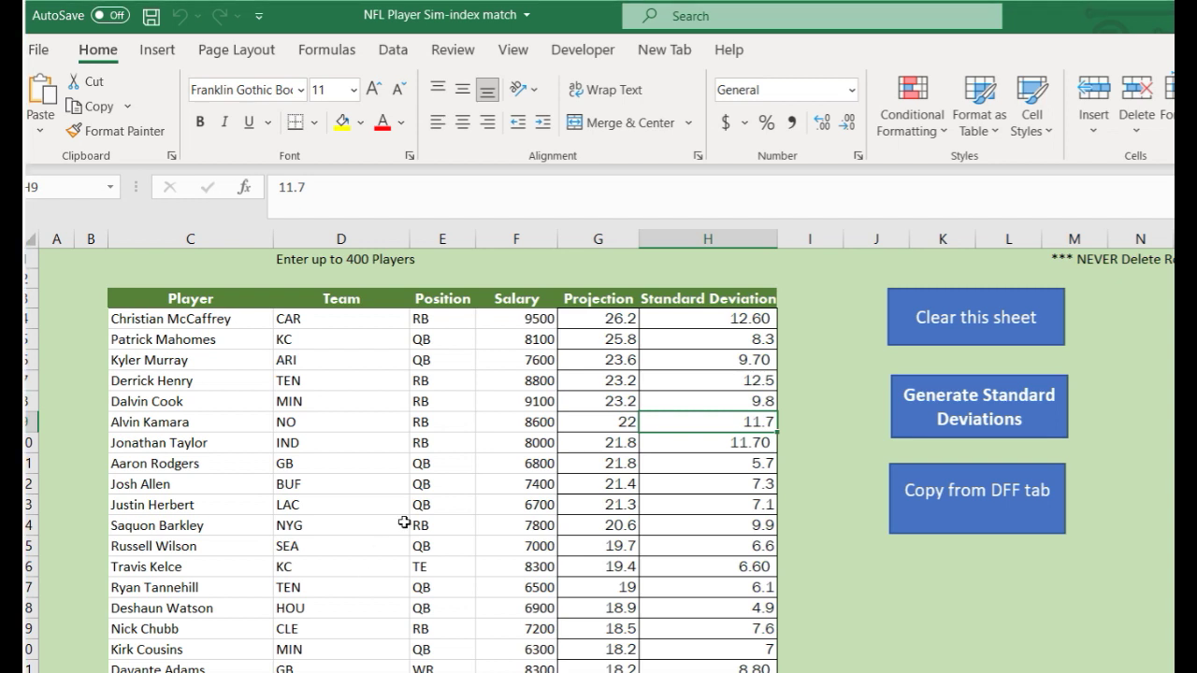
key(Up)
key(Up)
key(Up)
key(Up)
key(Up)
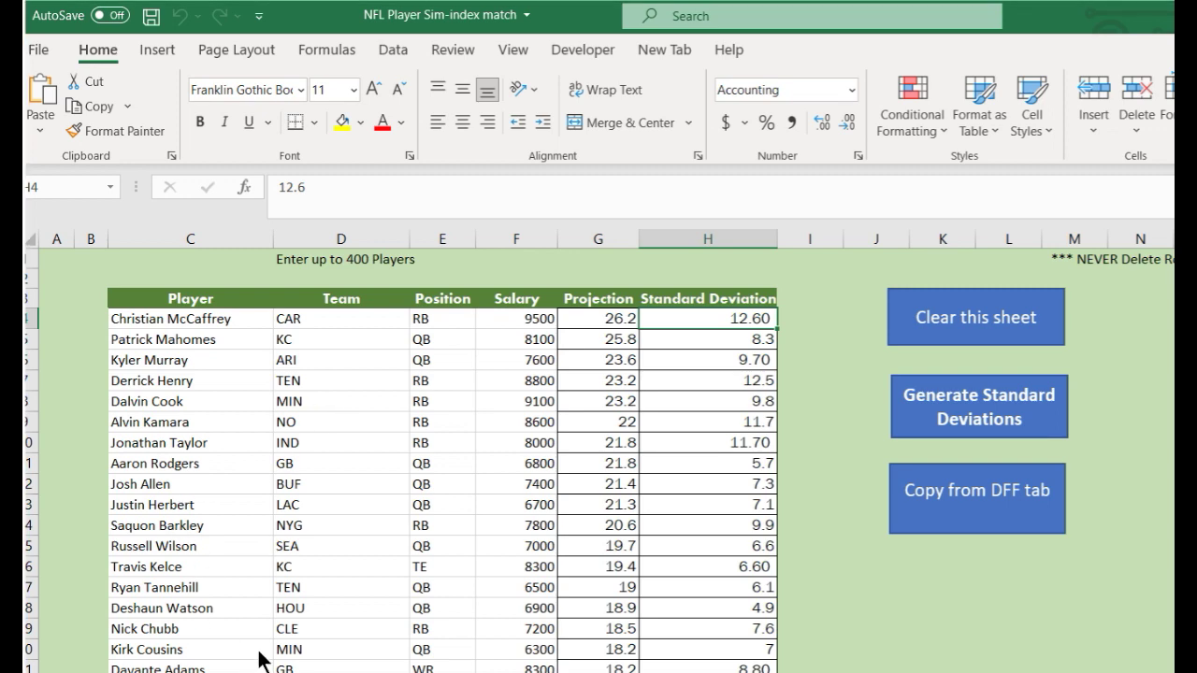
Open the Standard Dev sheet and review the listed players' standard deviations and their ratios to average fantasy points.
click(307, 654)
click(94, 404)
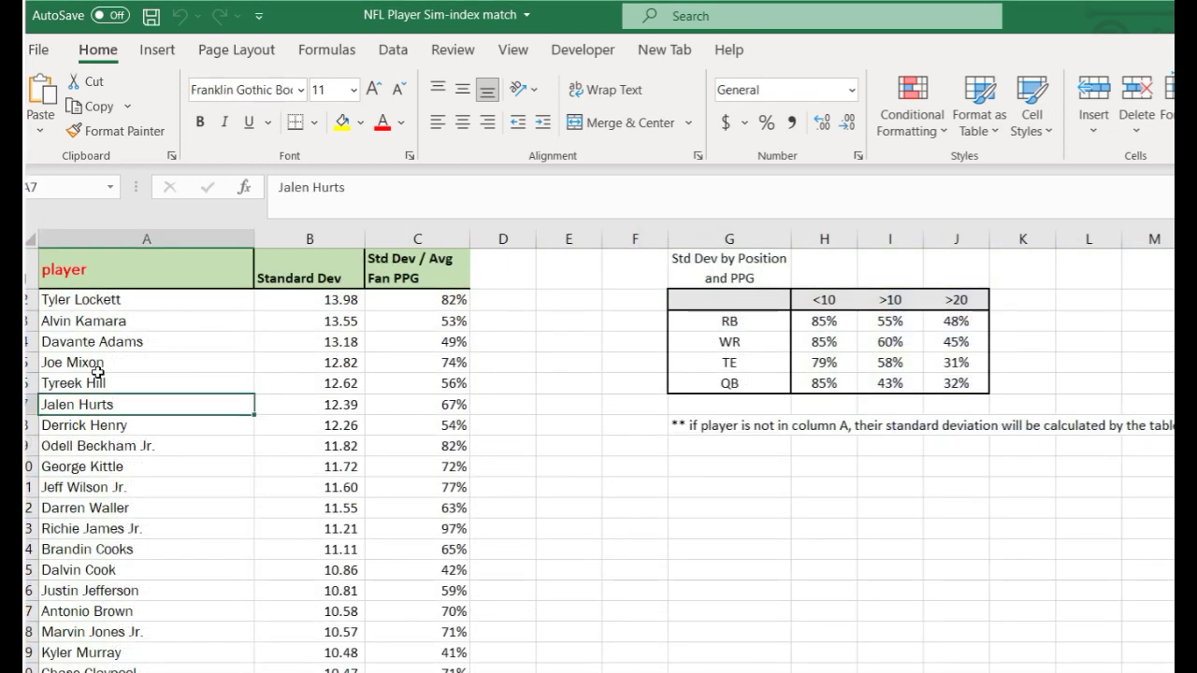
key(Down)
key(Down)
key(Down)
key(Down)
key(Down)
key(Down)
key(Down)
key(Down)
key(Up)
key(Up)
key(Up)
key(Up)
key(Up)
key(Up)
key(Up)
key(Up)
key(Up)
key(Up)
key(Up)
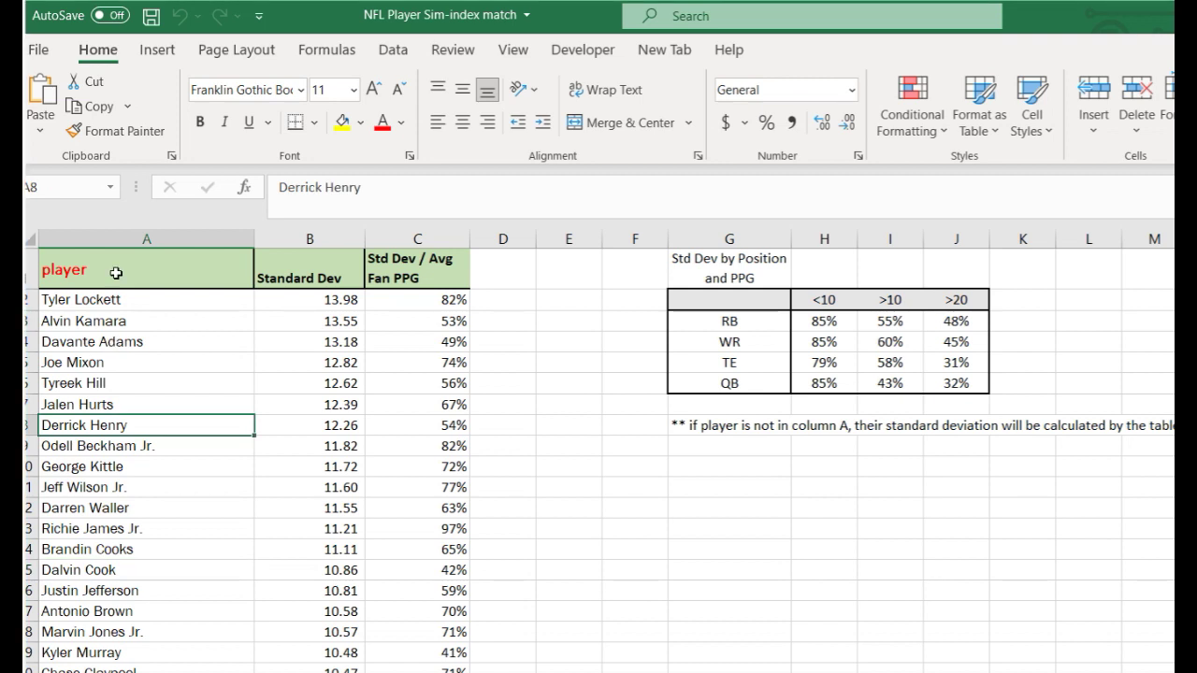
key(Down)
key(Down)
key(Down)
key(Down)
key(Down)
key(Down)
key(Down)
key(Down)
key(Down)
key(Up)
key(Up)
key(Right)
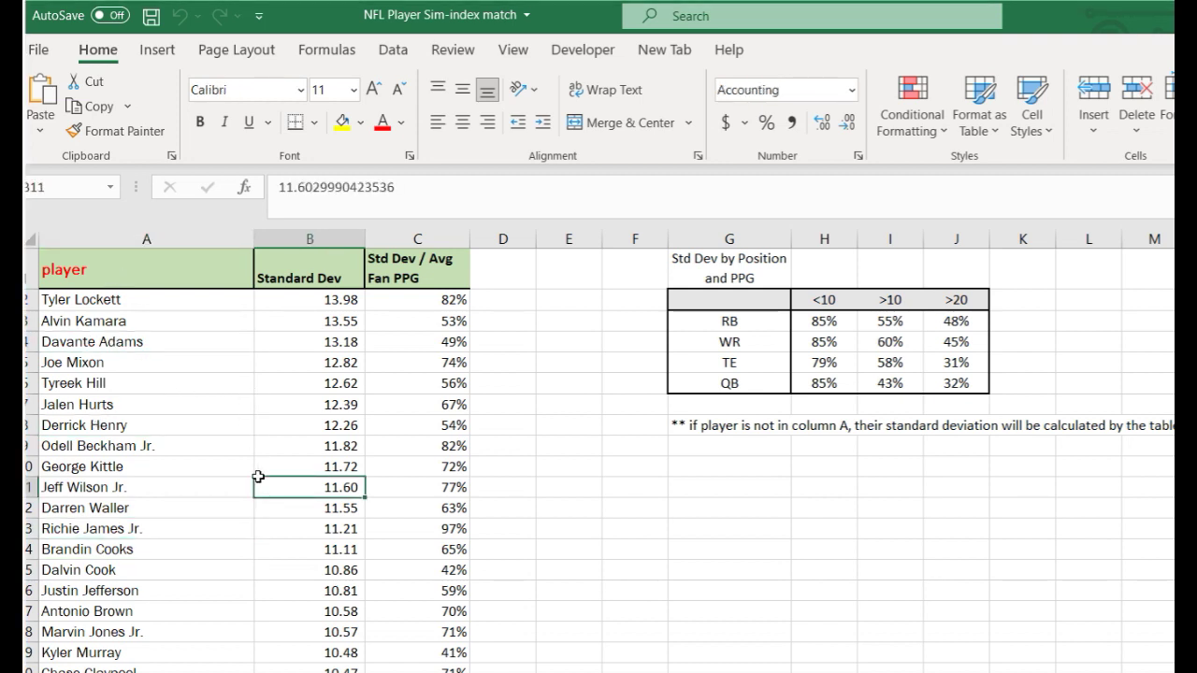
key(Right)
key(Down)
key(Down)
key(Down)
key(Down)
key(Down)
key(Down)
key(Down)
key(Down)
key(Down)
key(Down)
key(Left)
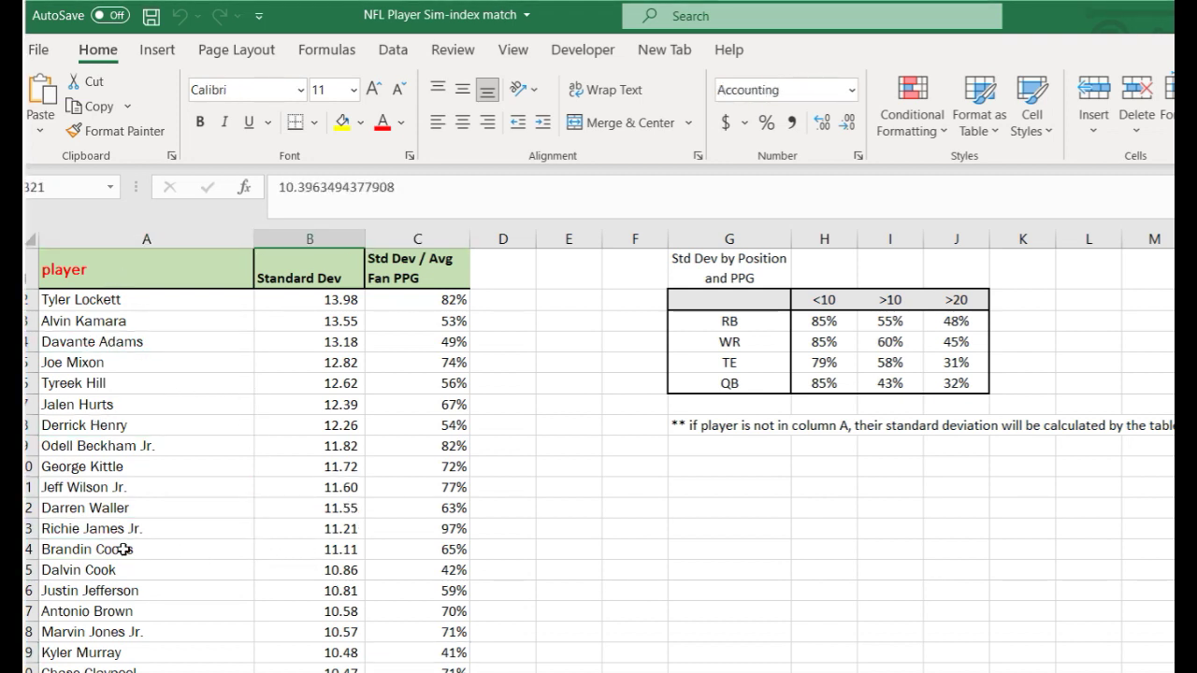
key(Left)
key(Up)
key(Up)
key(Up)
key(Up)
key(Up)
key(Down)
key(Down)
key(Down)
key(Down)
key(Down)
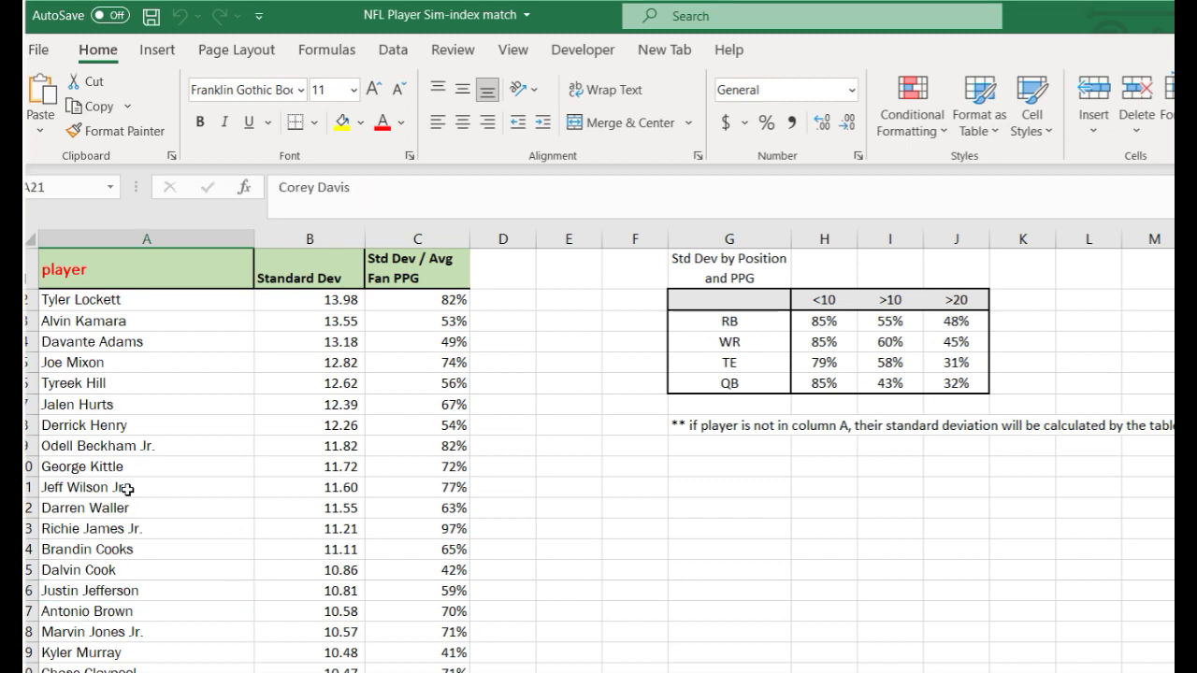
key(Up)
key(Up)
key(Up)
key(Up)
key(Up)
key(Up)
key(Up)
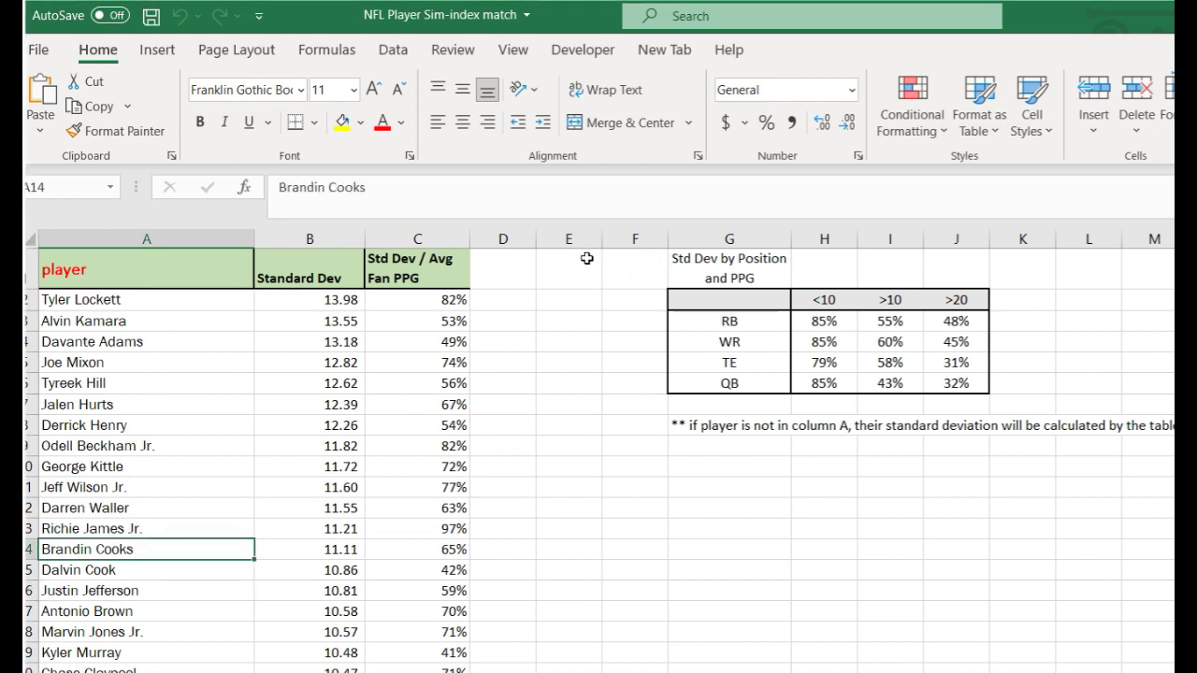
Examine the Std Dev by Position and PPG table, starting with the RB and WR rows.
click(729, 321)
key(Down)
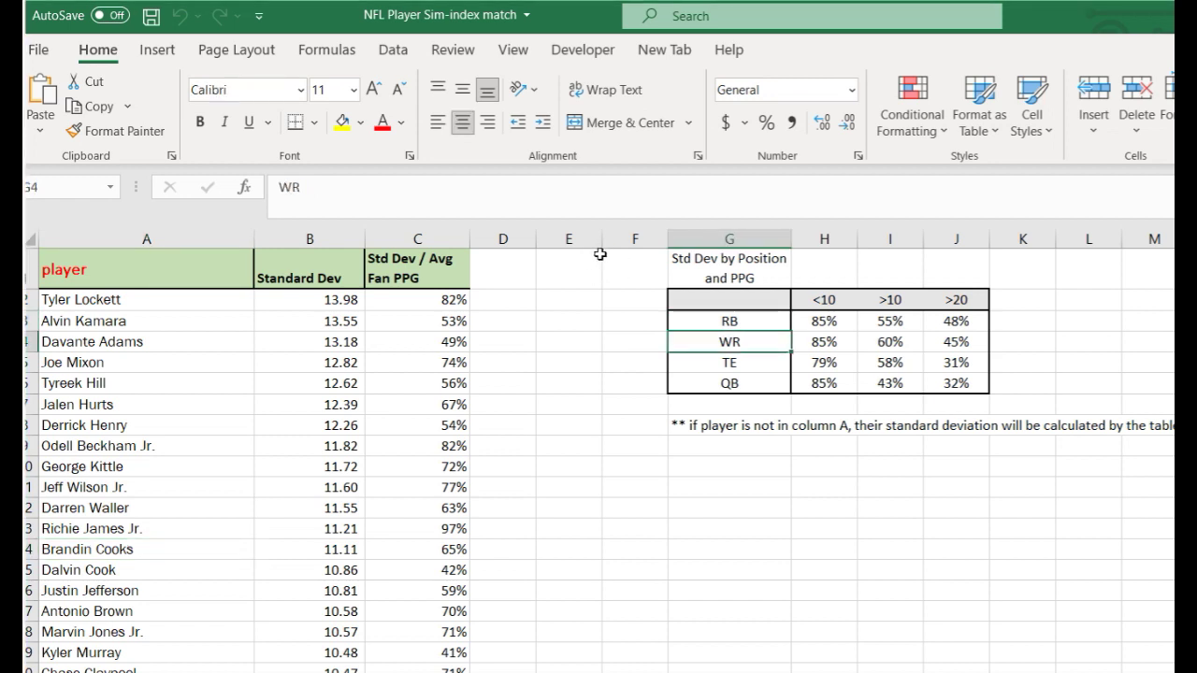
key(Up)
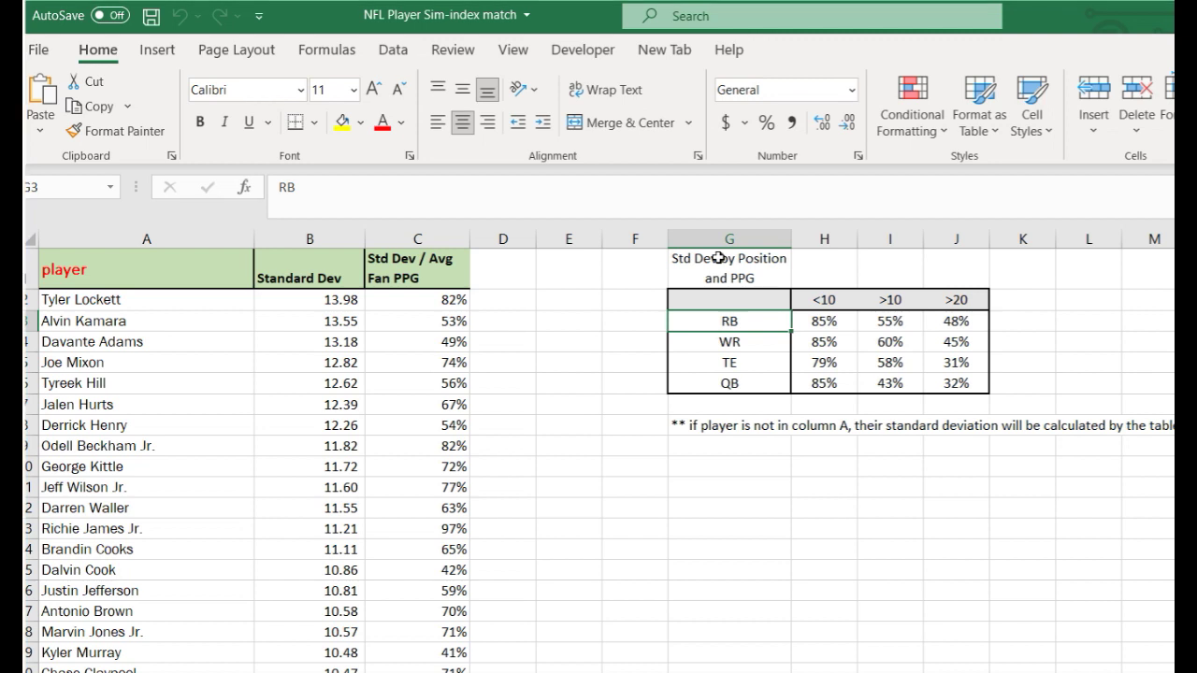
key(Right)
key(Right)
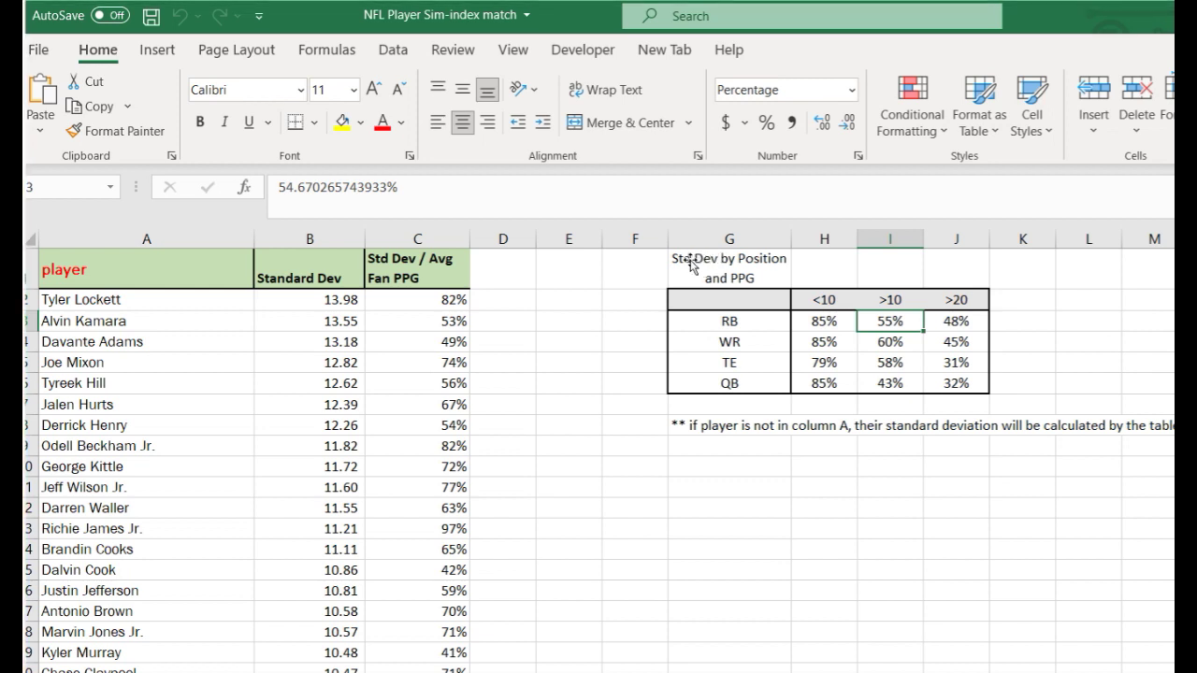
Look over the individual players' values in the Standard Dev column.
click(263, 469)
click(256, 559)
click(265, 406)
click(298, 653)
click(314, 466)
click(289, 668)
click(309, 445)
click(310, 670)
click(310, 466)
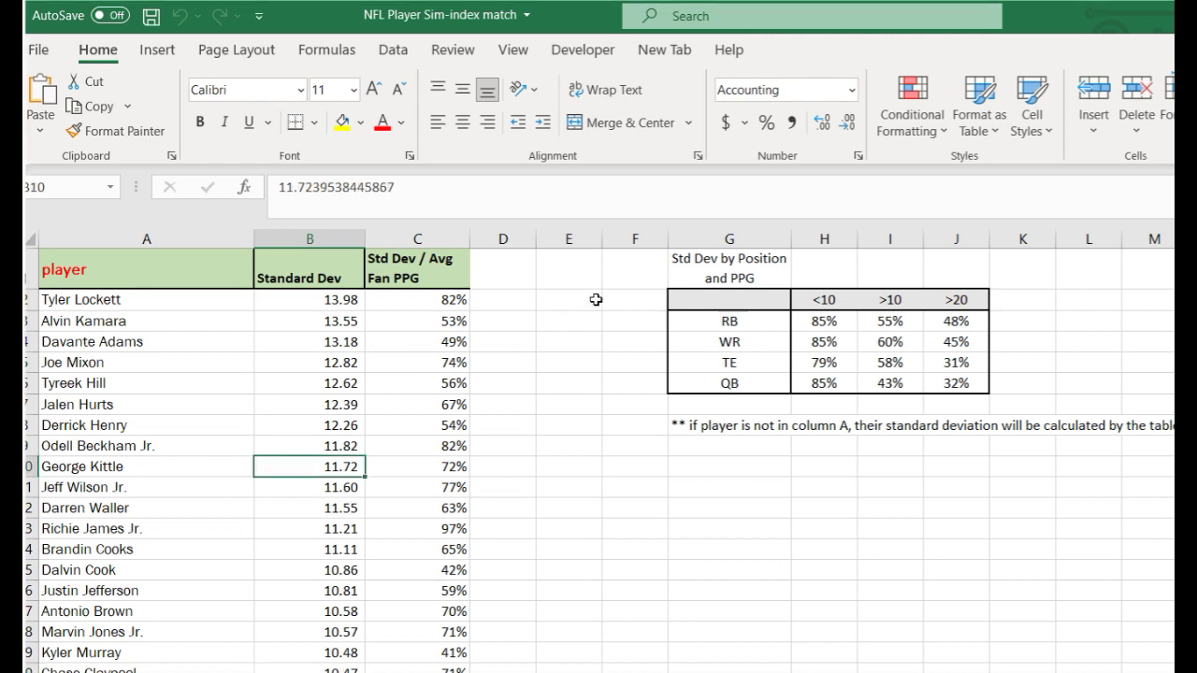
Check the WR, QB and RB percentages for players averaging over 20 points in the position table.
click(955, 341)
click(956, 382)
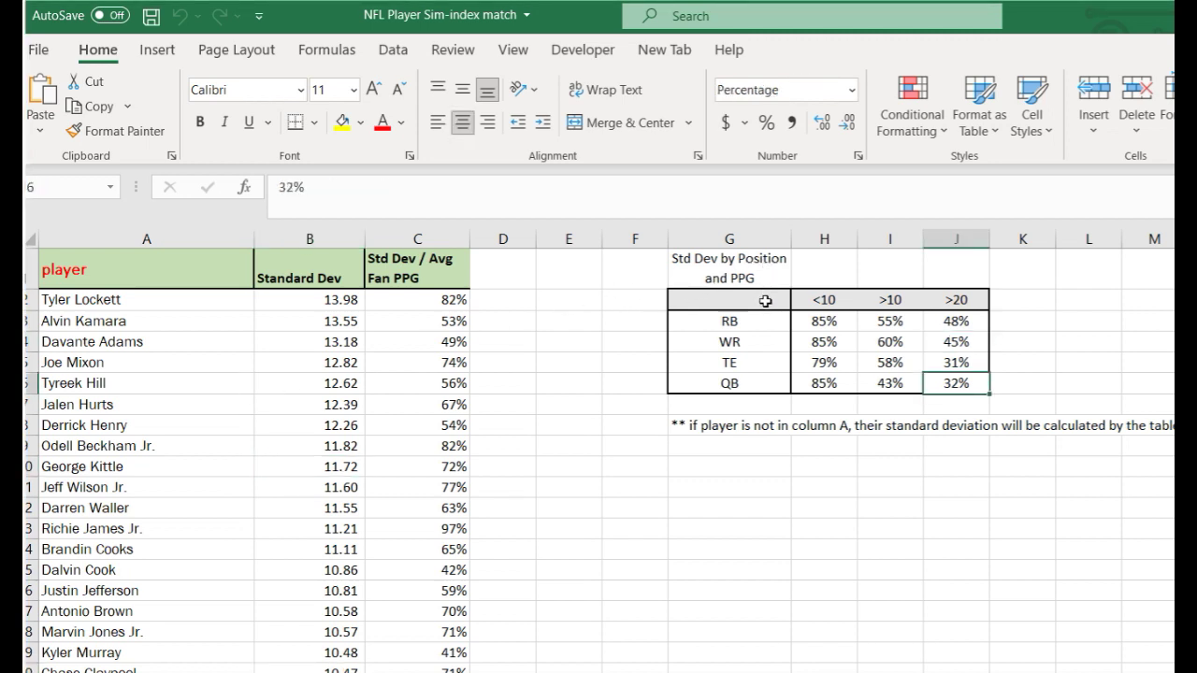
click(955, 321)
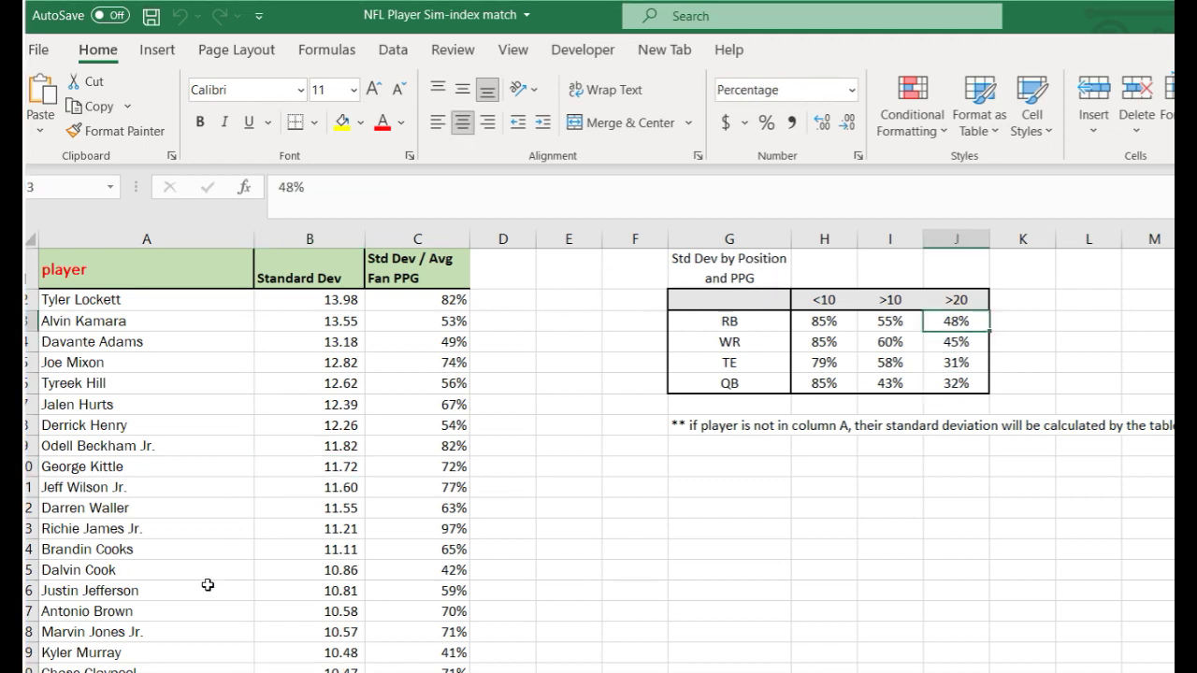
Return to the Projections sheet and review the players together with their projections and standard deviations.
click(162, 662)
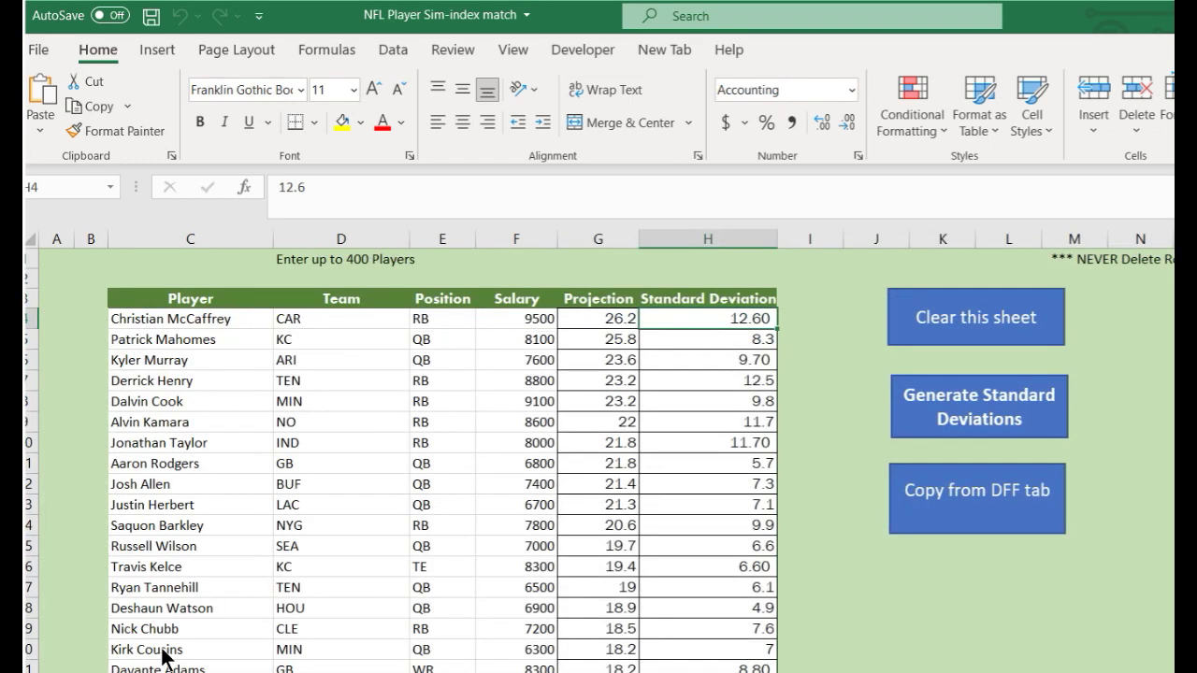
key(ctrl+a)
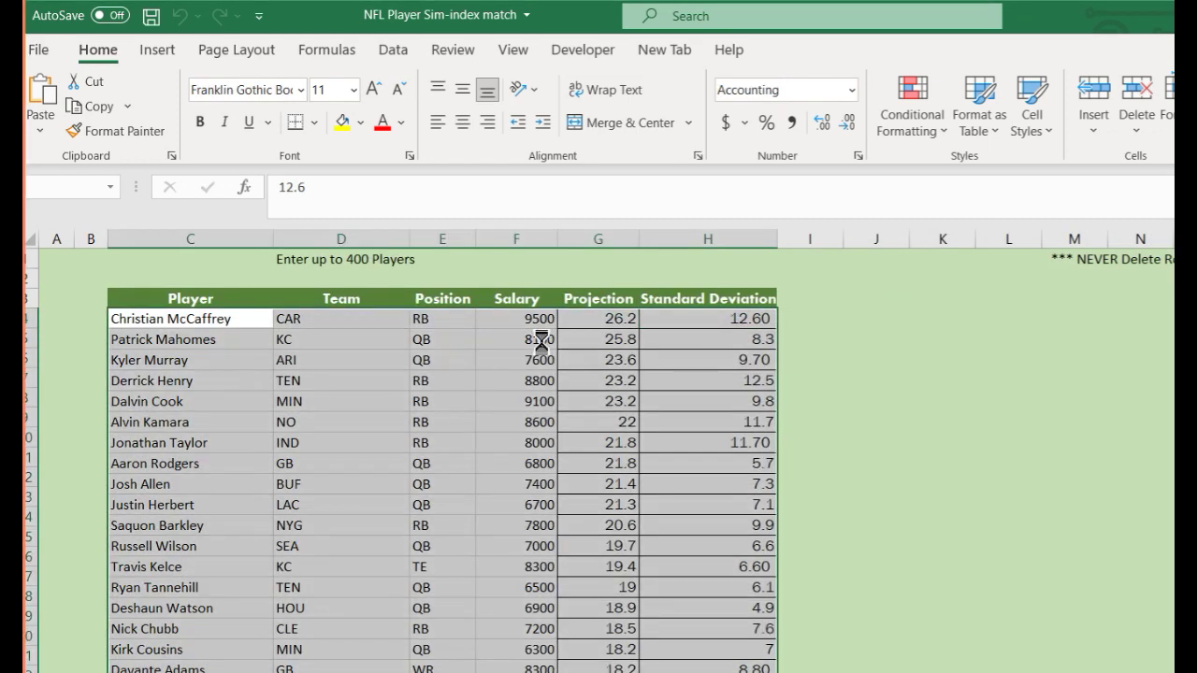
key(Right)
key(Left)
key(Down)
key(Down)
key(Down)
key(Down)
key(Down)
key(Down)
key(Down)
key(Down)
key(Down)
key(Down)
key(Down)
key(Down)
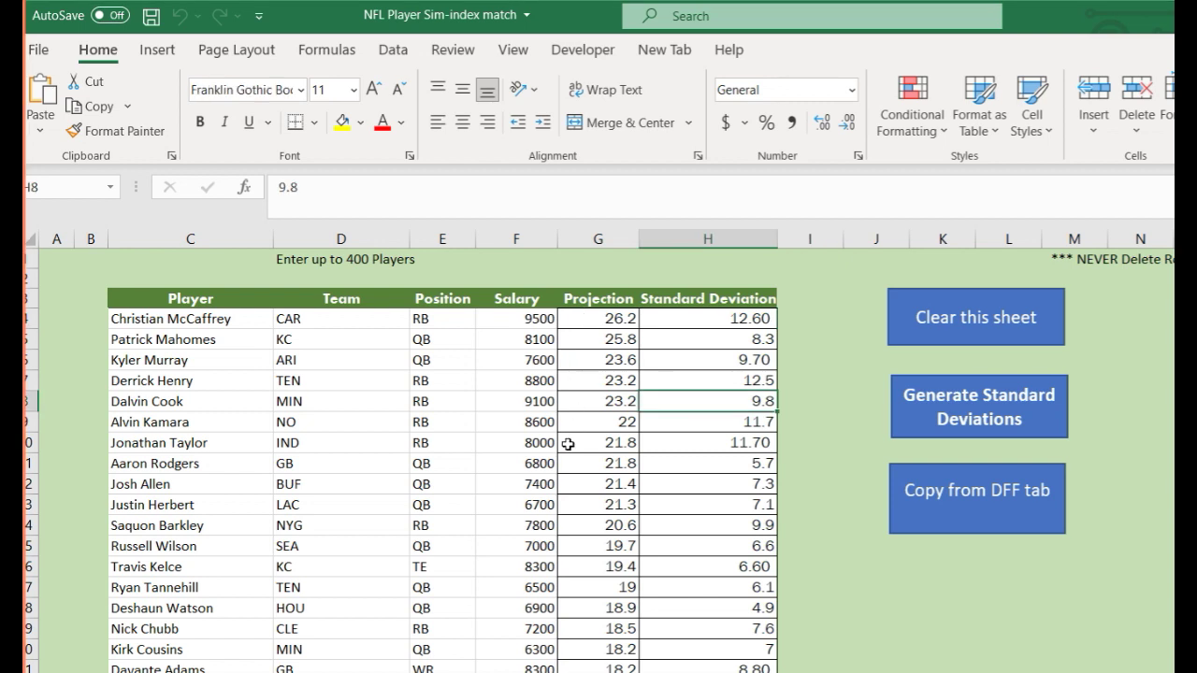
key(Up)
key(Up)
key(Up)
key(Up)
key(Up)
key(Left)
key(Left)
key(Left)
key(Left)
key(Left)
key(Down)
key(Down)
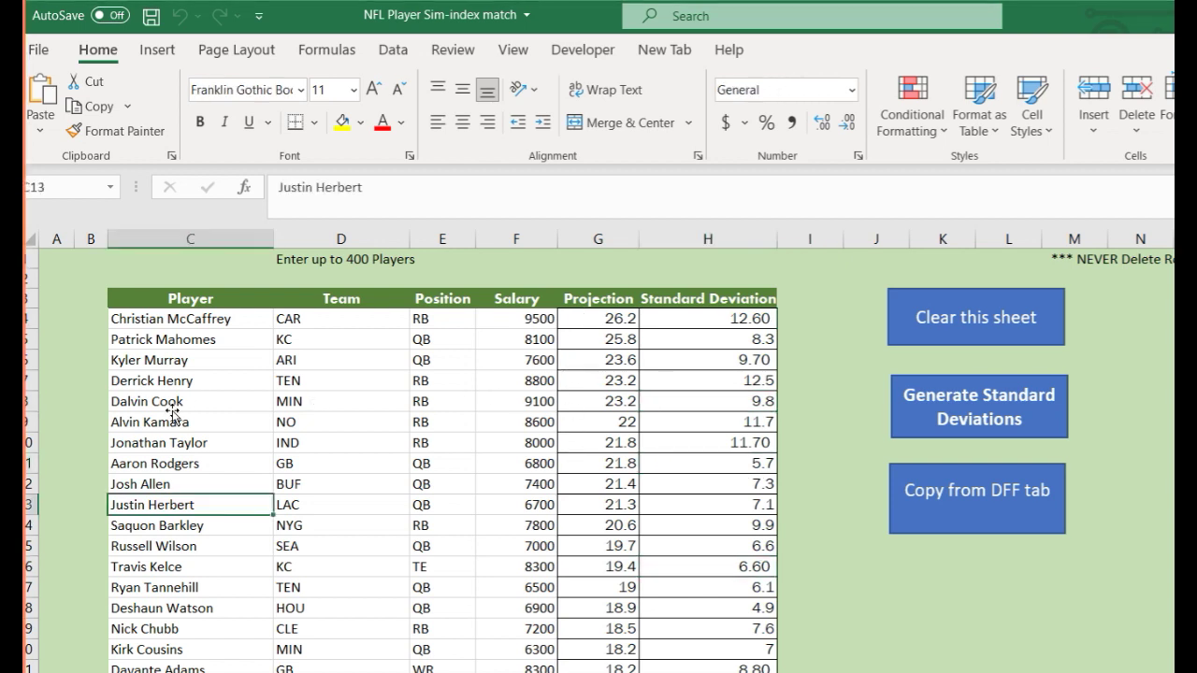
key(Up)
key(Right)
key(Right)
key(Right)
key(Right)
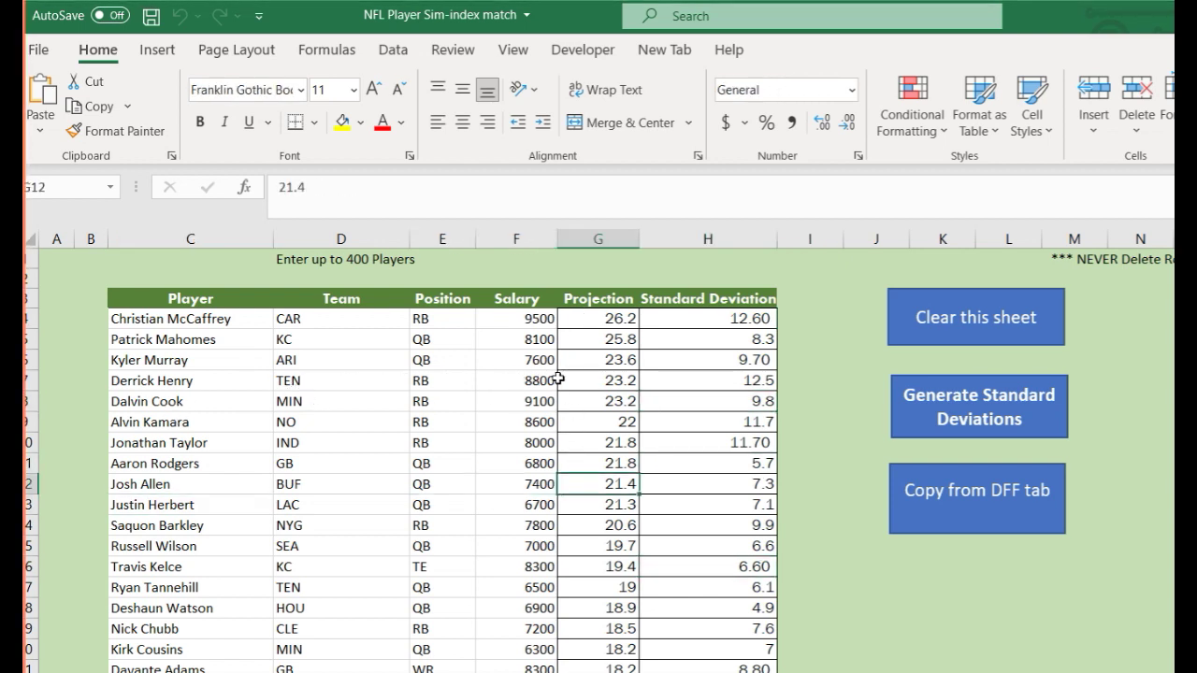
key(Right)
key(Up)
key(Left)
key(Up)
key(Up)
key(Up)
key(Up)
key(Up)
key(Right)
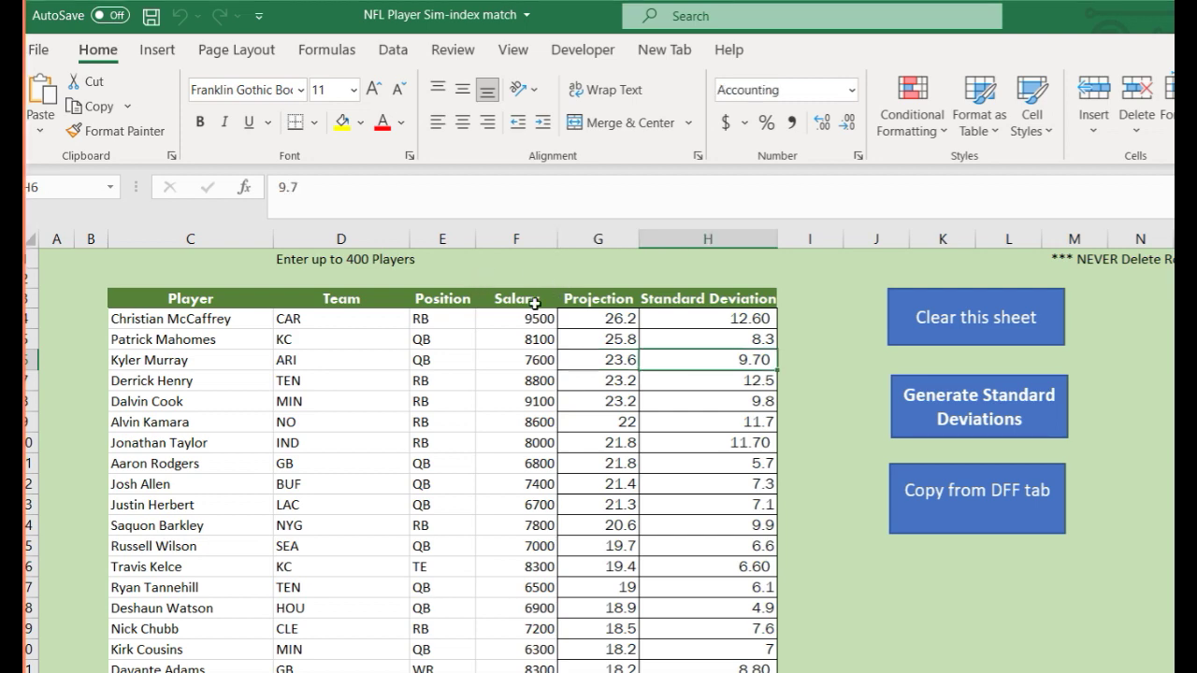
Review the simulation count choices on the How to Use sheet, keep 100, and run the simulations.
click(100, 653)
key(Down)
key(Right)
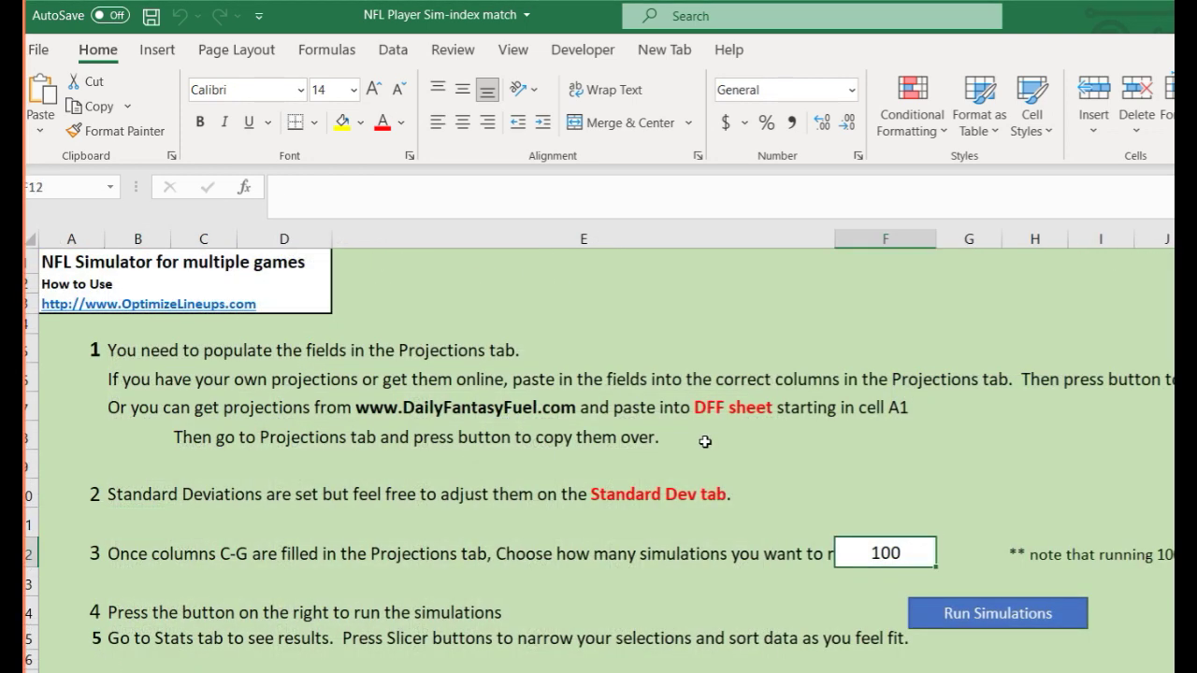
key(alt+Down)
key(Down)
key(Down)
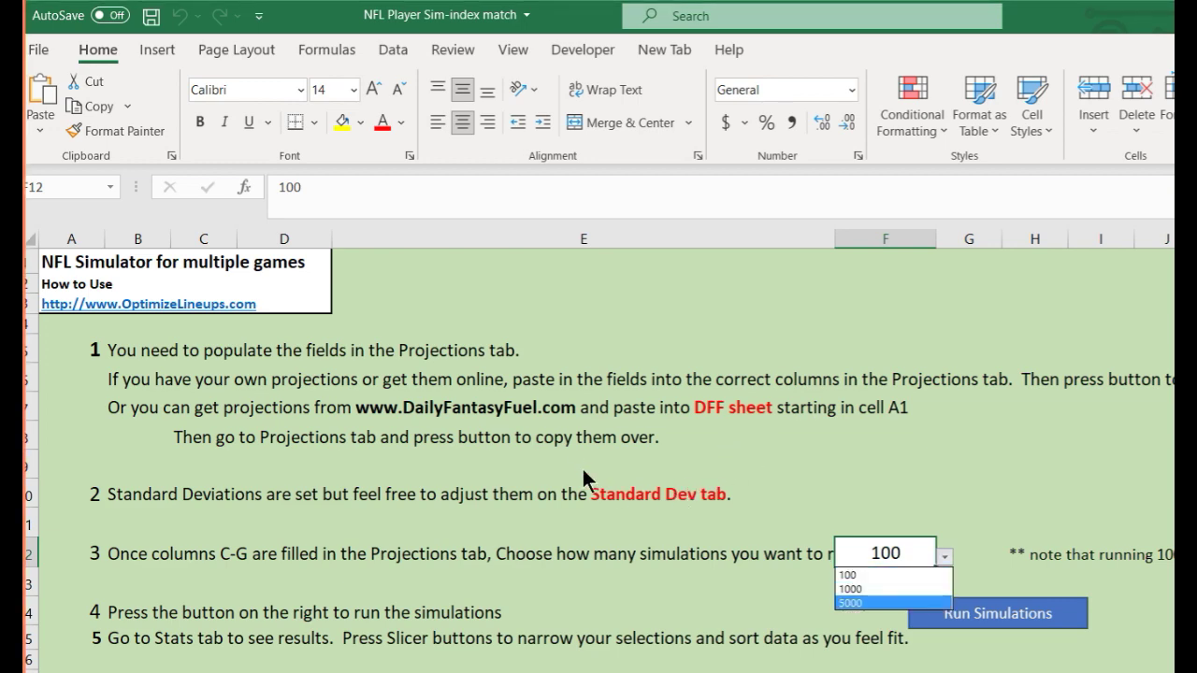
key(Escape)
click(997, 614)
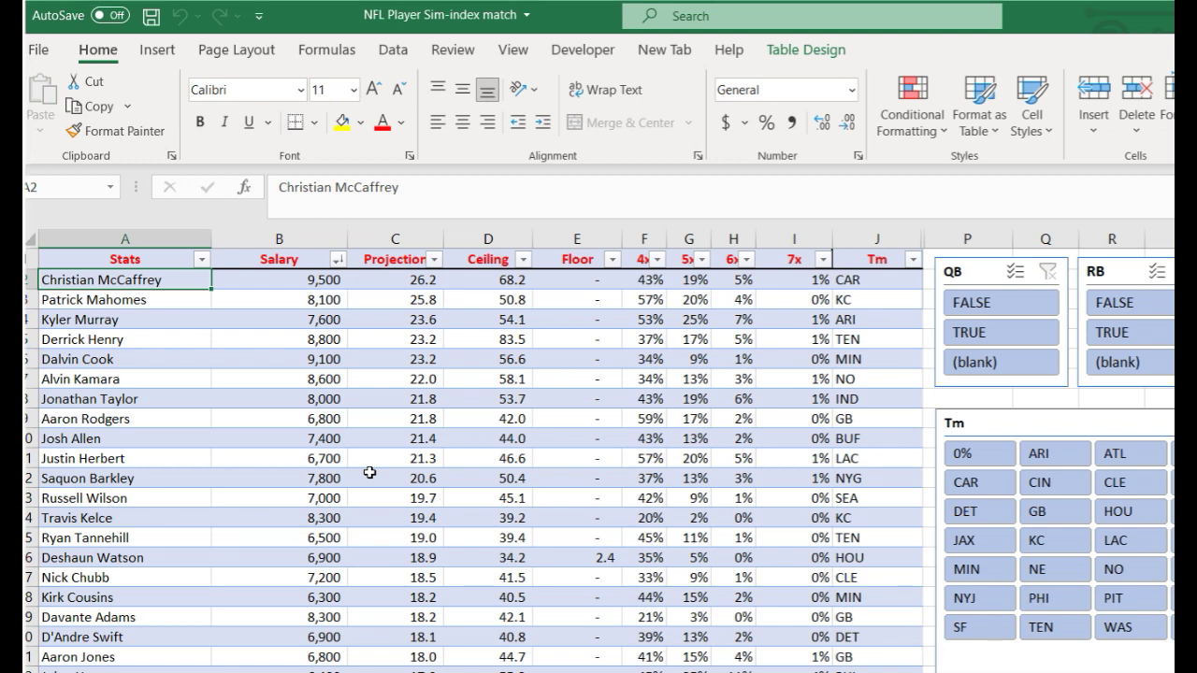
Look over the players and their salaries in the simulation results.
key(Down)
key(Down)
key(Down)
key(Down)
key(Down)
key(Down)
key(Down)
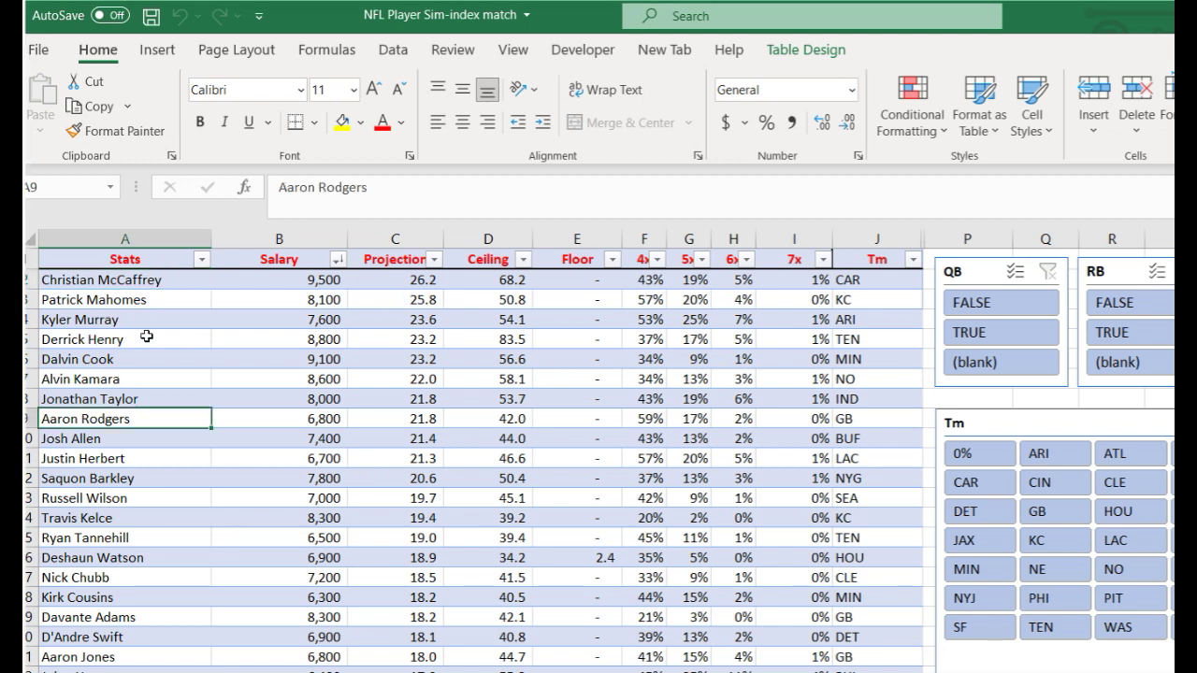
key(Right)
key(Up)
key(Up)
key(Up)
key(Up)
key(Up)
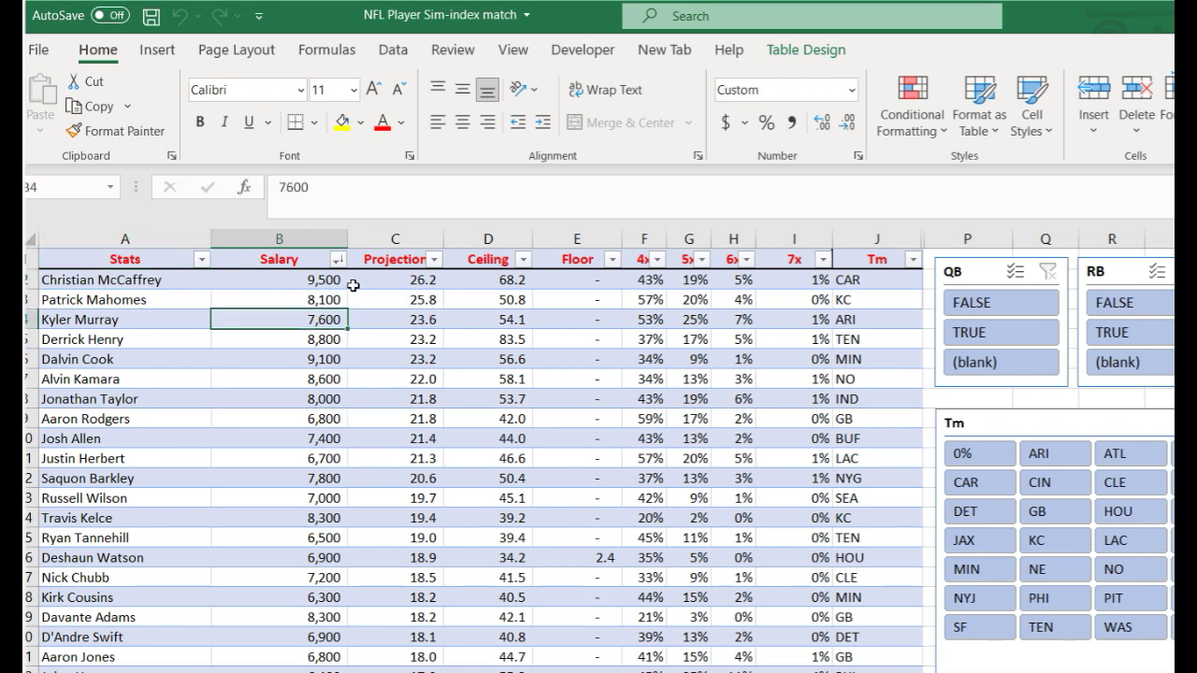
Review the Projection values of the highest-projected players in the results.
key(Right)
key(Down)
key(Down)
key(Down)
key(Down)
key(Down)
key(Up)
key(Up)
key(Up)
key(Up)
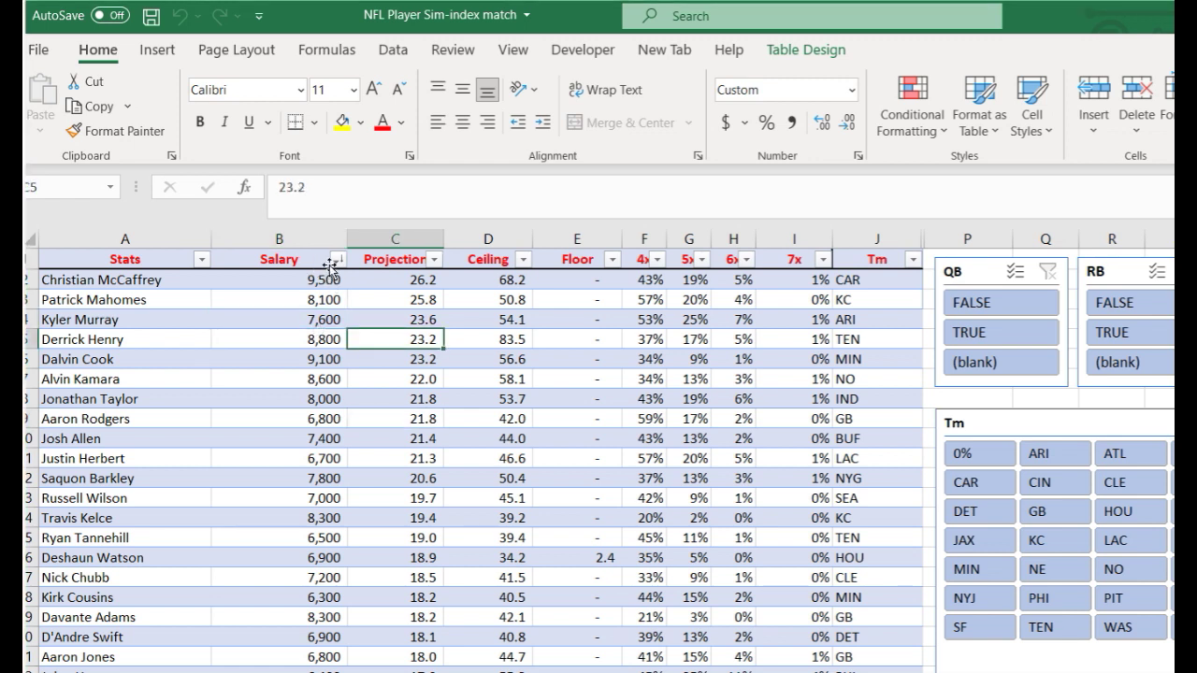
key(Up)
Examine the simulated Ceiling values down the first fourteen players in the results.
key(Right)
key(Down)
key(Down)
key(Down)
key(Down)
key(Down)
key(Down)
key(Down)
key(Down)
key(Down)
key(Down)
key(Down)
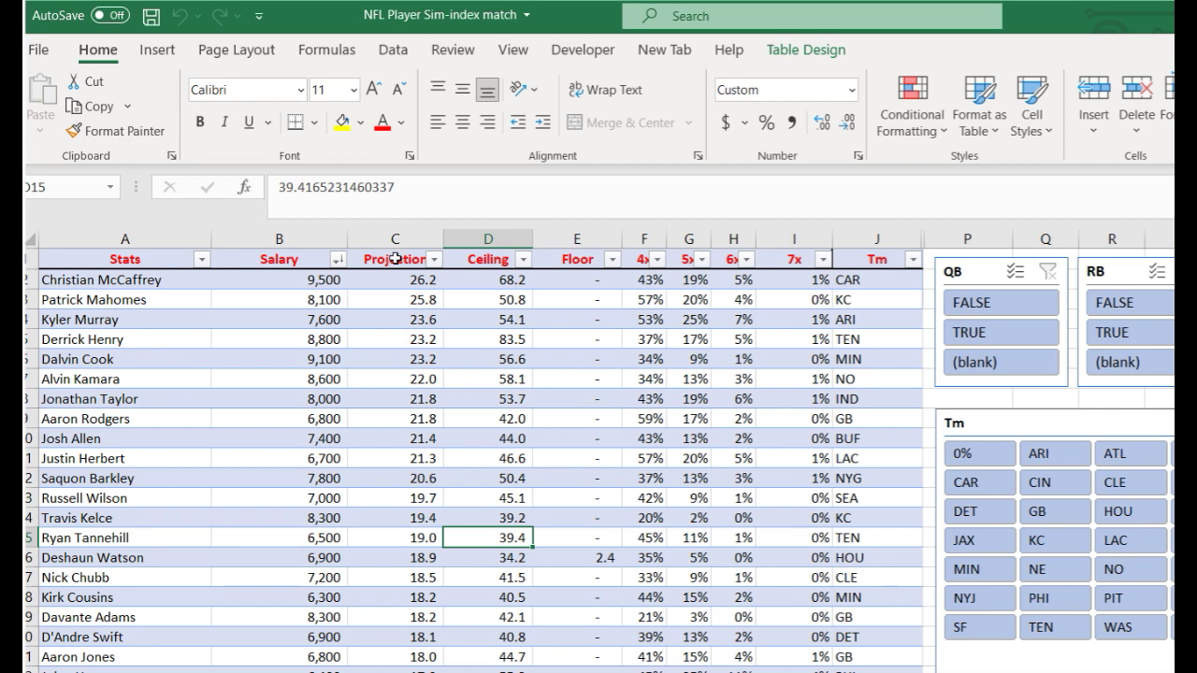
key(Up)
key(Up)
key(Up)
key(Up)
key(Up)
key(Up)
key(Up)
key(Up)
key(Up)
key(Up)
key(Up)
key(Down)
key(Down)
key(Down)
key(Down)
key(Down)
key(Down)
key(Down)
key(Down)
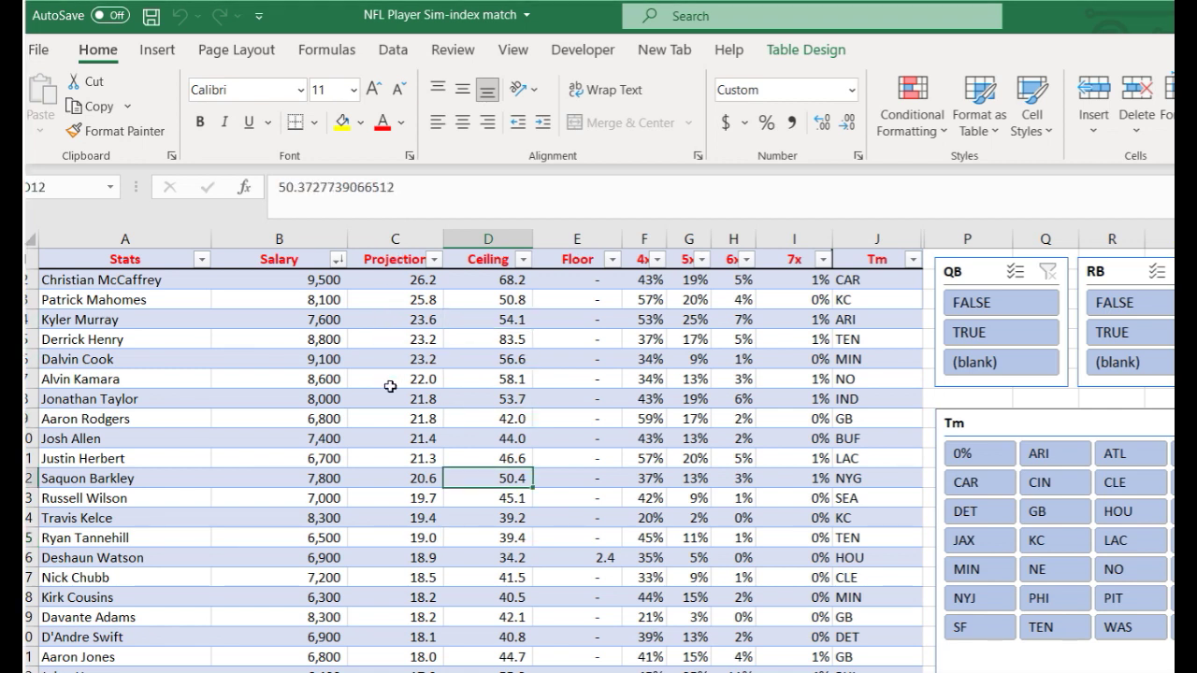
Compare the Ceiling values of neighbouring players with their projections.
key(Up)
key(Up)
key(Up)
key(Down)
key(Down)
key(Down)
key(Down)
key(Up)
key(Up)
key(Up)
key(Up)
key(Up)
key(Up)
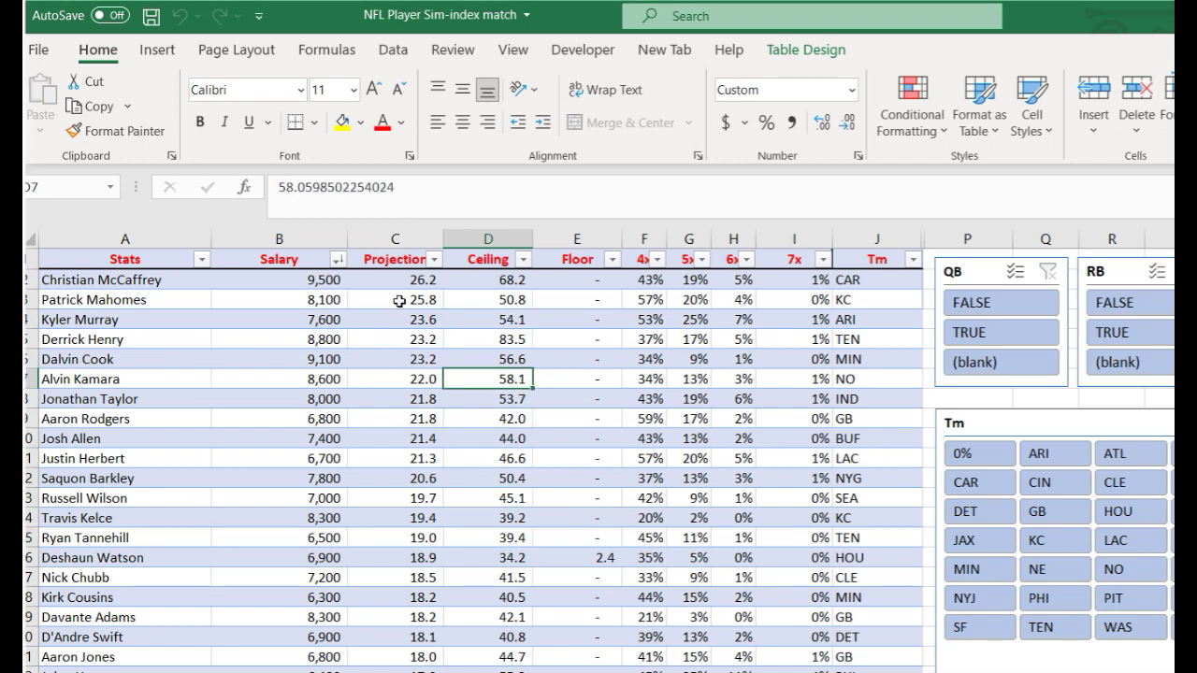
key(Up)
key(Down)
key(Down)
key(Down)
key(Down)
key(Down)
Check the 4x percentages of the players at the start of the results.
key(Right)
key(Right)
key(Up)
key(Up)
key(Up)
key(Up)
key(Up)
key(Up)
key(Up)
key(Up)
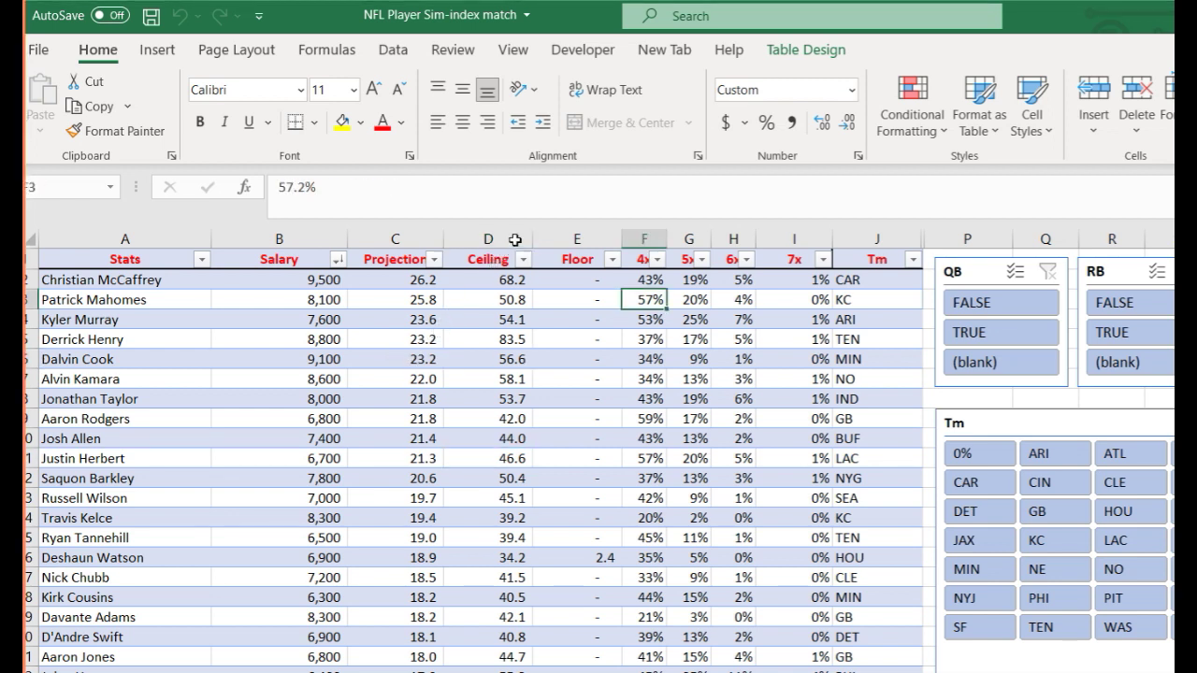
key(Down)
key(Down)
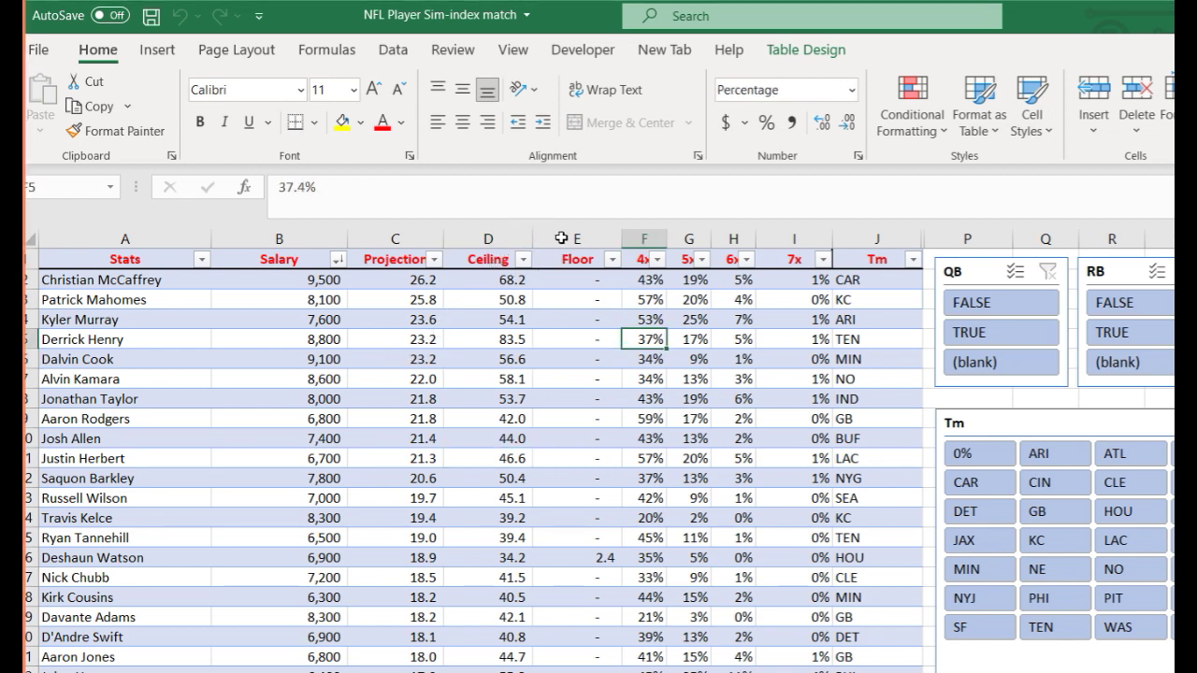
Examine the 5x percentages of the highest-projected players, starting with the first rows.
key(Right)
key(Up)
key(Up)
key(Right)
key(Down)
key(Left)
key(Down)
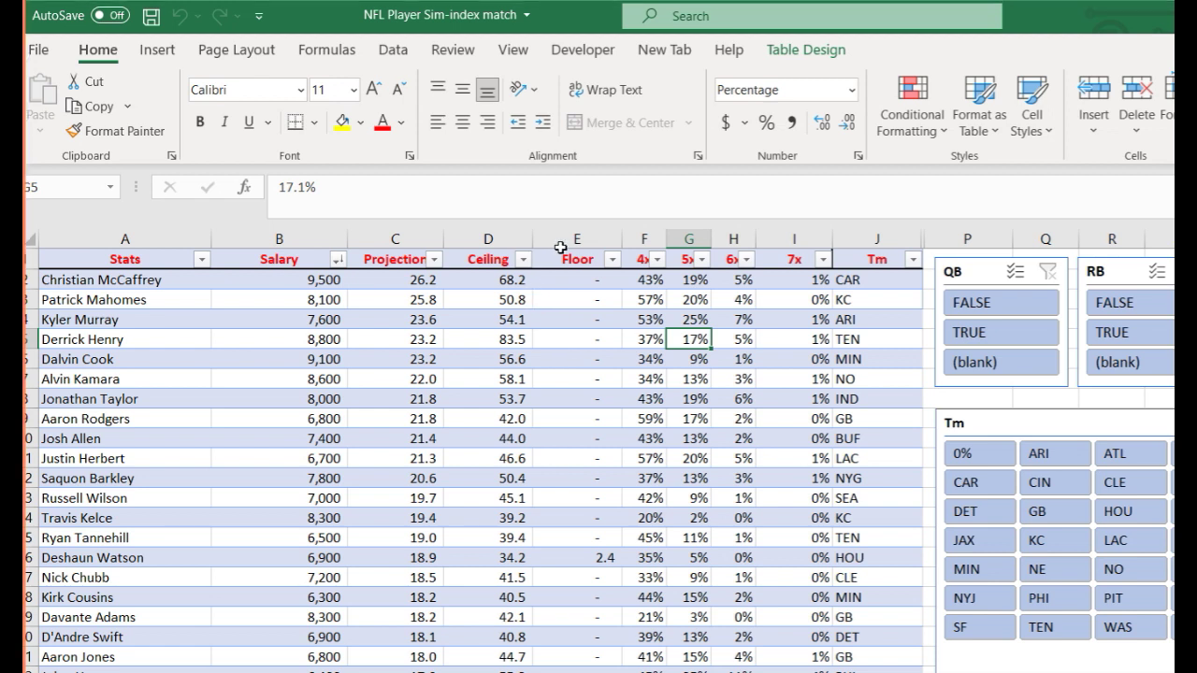
key(Up)
key(Down)
key(Down)
key(Up)
key(Up)
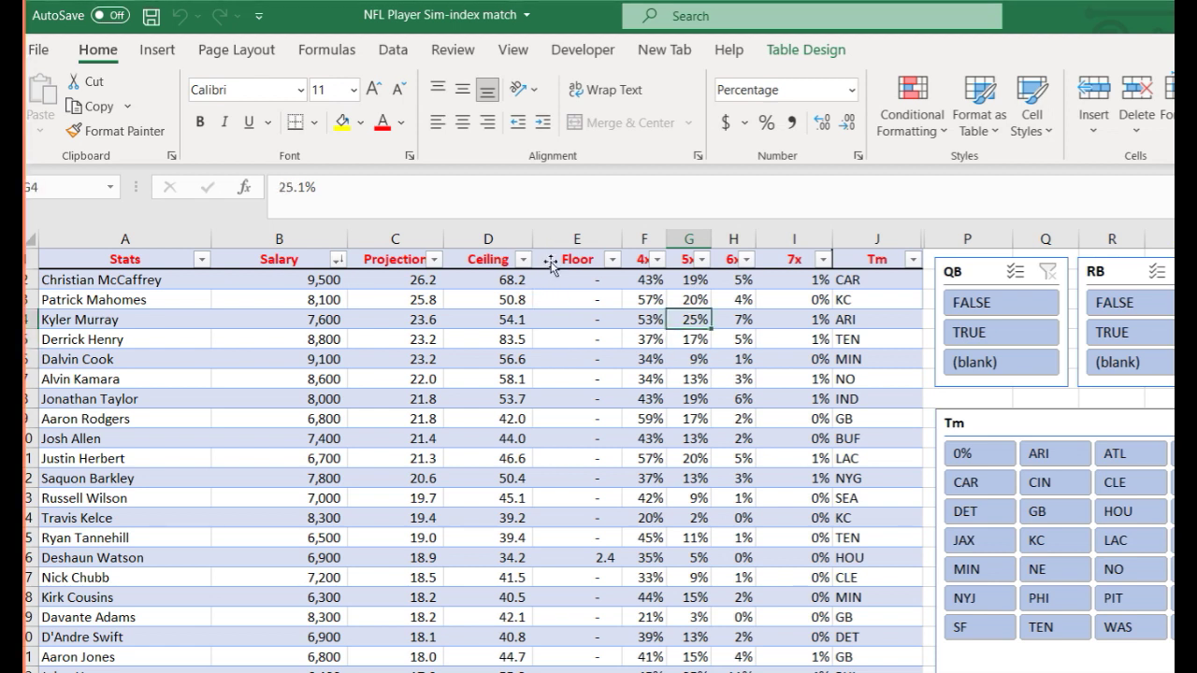
key(Down)
key(Down)
key(Down)
key(ctrl+Up)
key(Down)
key(Down)
key(Down)
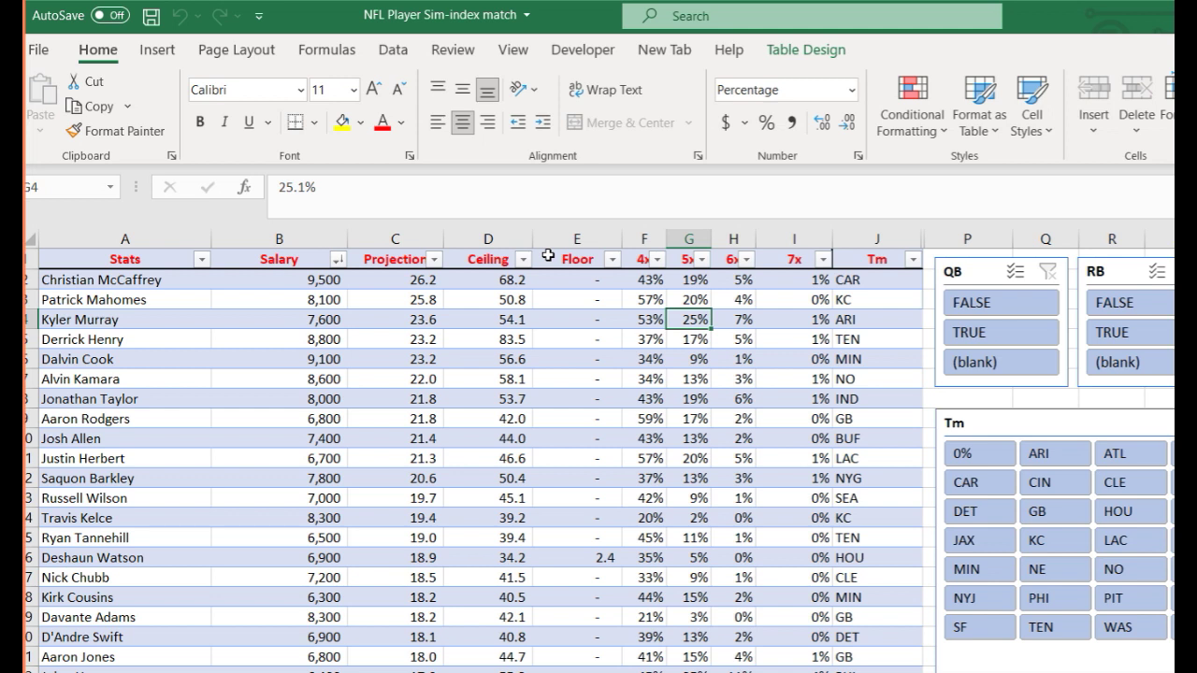
key(ctrl+Up)
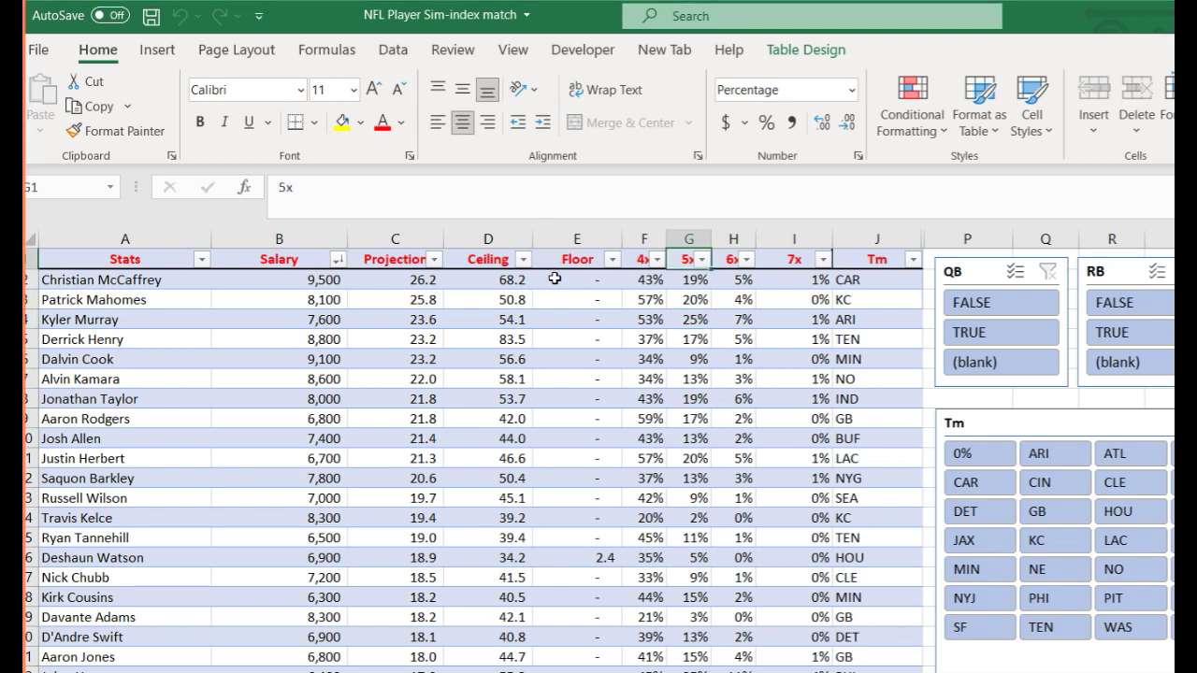
key(Down)
key(Down)
key(Down)
key(Down)
Compare the players' 5x percentages with their 7x percentages.
key(Right)
key(Right)
key(Up)
key(Up)
key(Left)
key(Left)
key(Down)
key(Down)
key(Down)
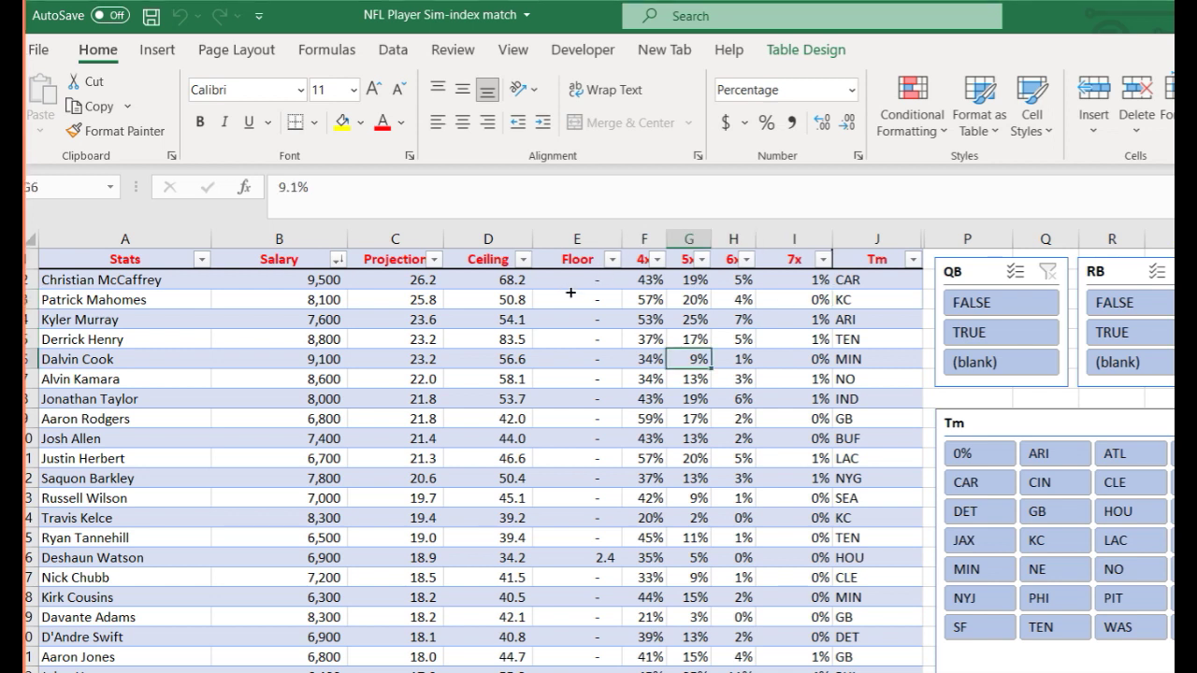
key(Right)
key(Right)
key(Up)
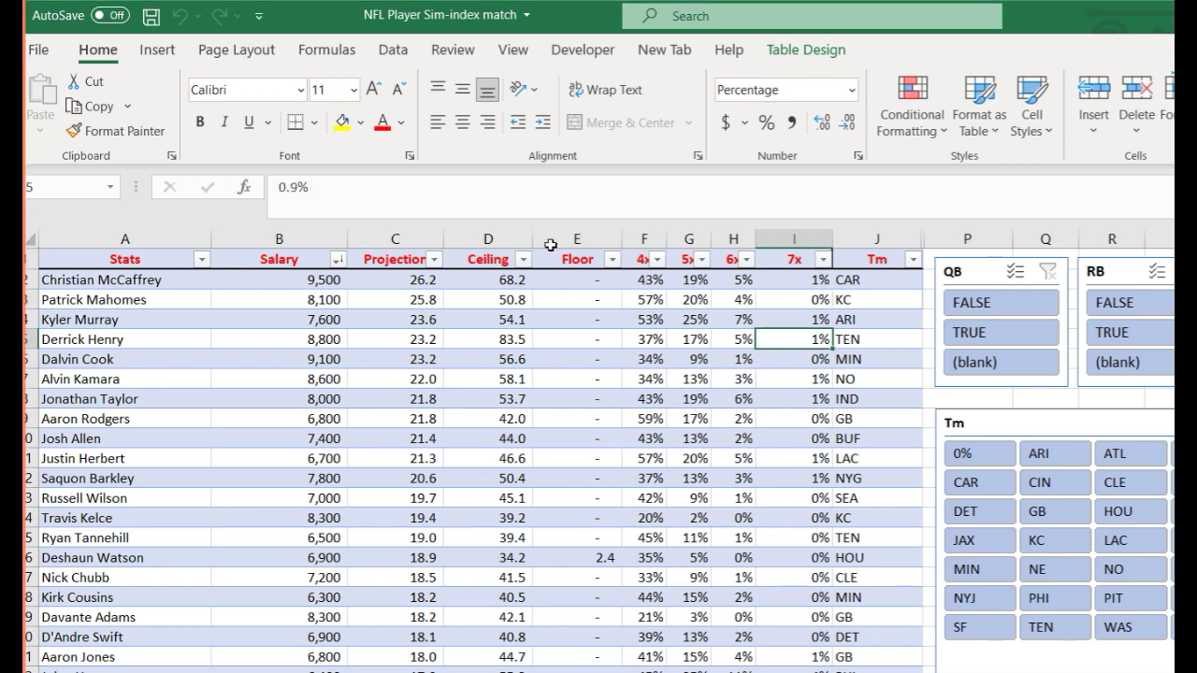
key(Left)
key(Left)
key(Up)
key(Up)
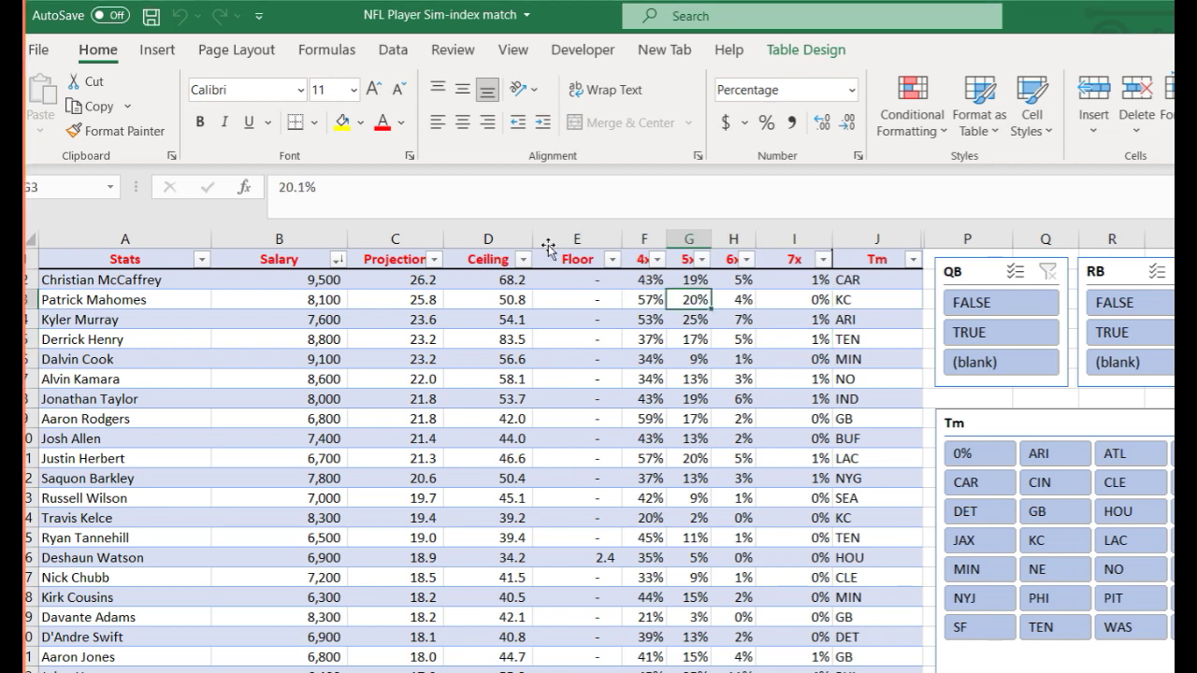
Sort the results table by the 5x column from highest to lowest.
click(393, 49)
key(alt+a)
key(s)
key(d)
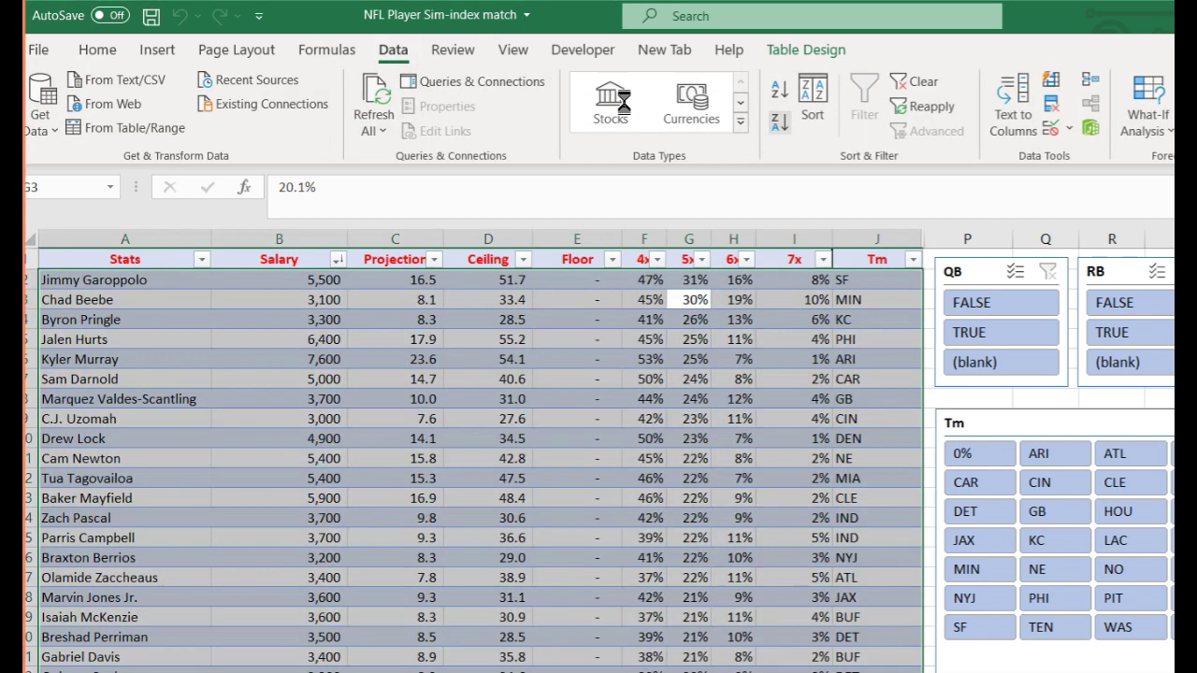
Review the players with the highest 5x percentages, including the fourth player's salary and 6x value.
key(Down)
key(Down)
key(Up)
key(Up)
key(Up)
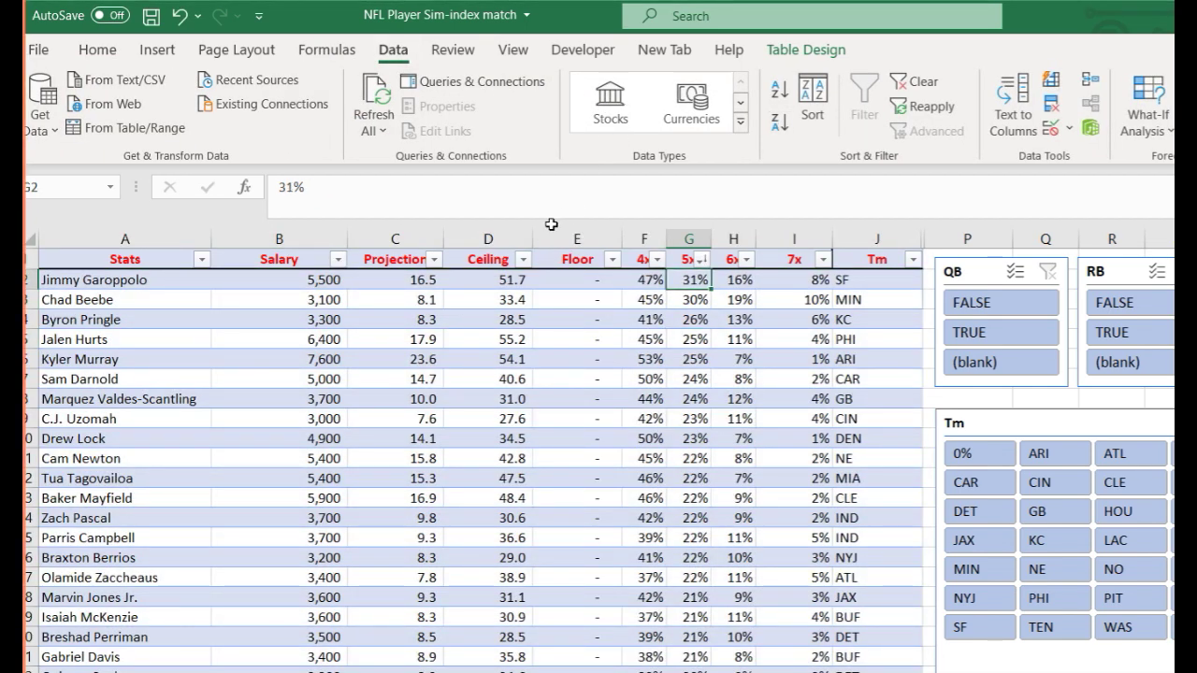
key(Down)
key(Down)
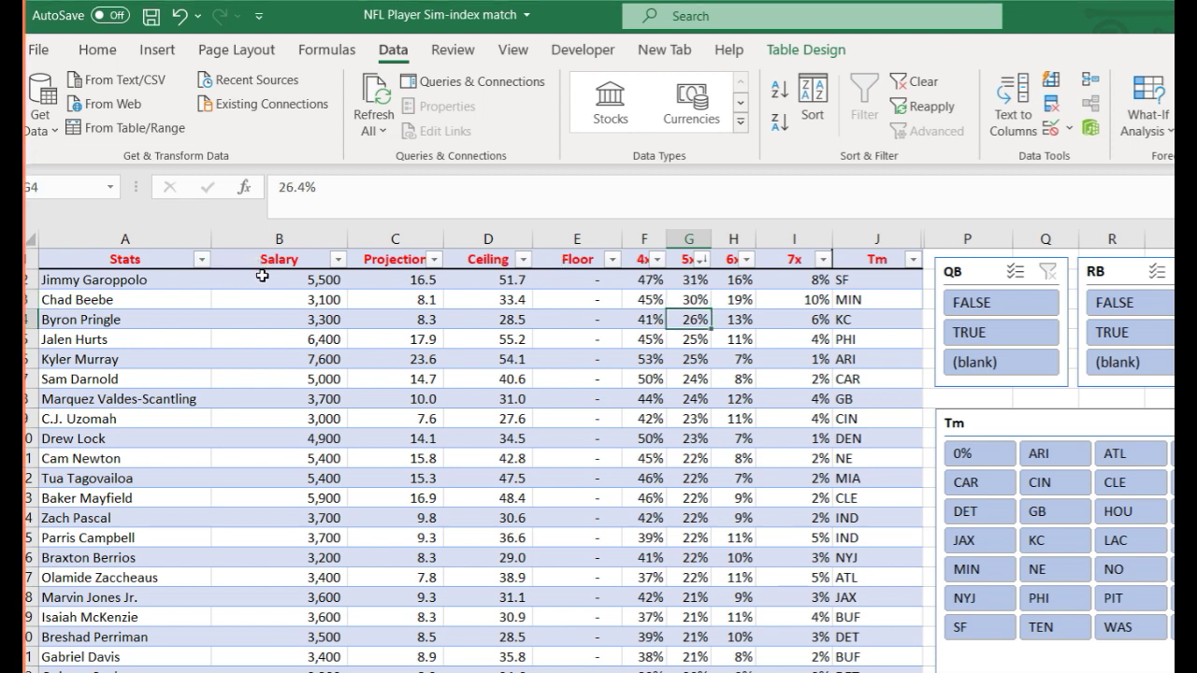
click(333, 340)
click(737, 358)
key(Left)
key(Up)
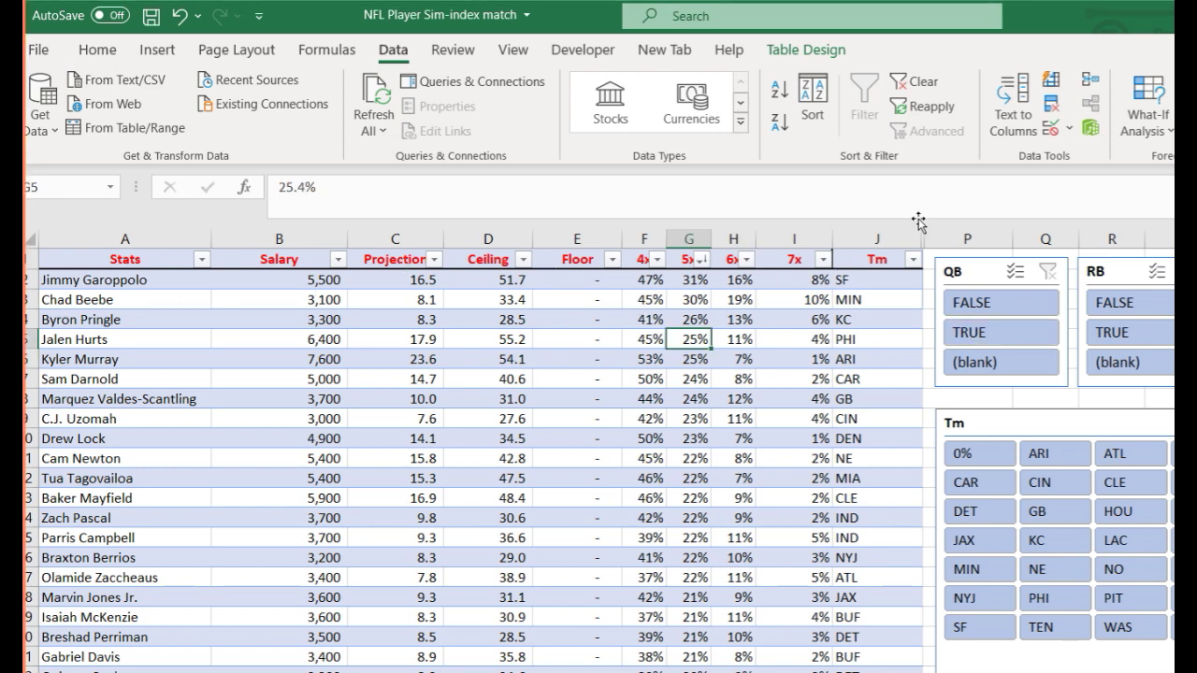
Filter the results to running backs only and go to the first player's 5x value.
click(1130, 332)
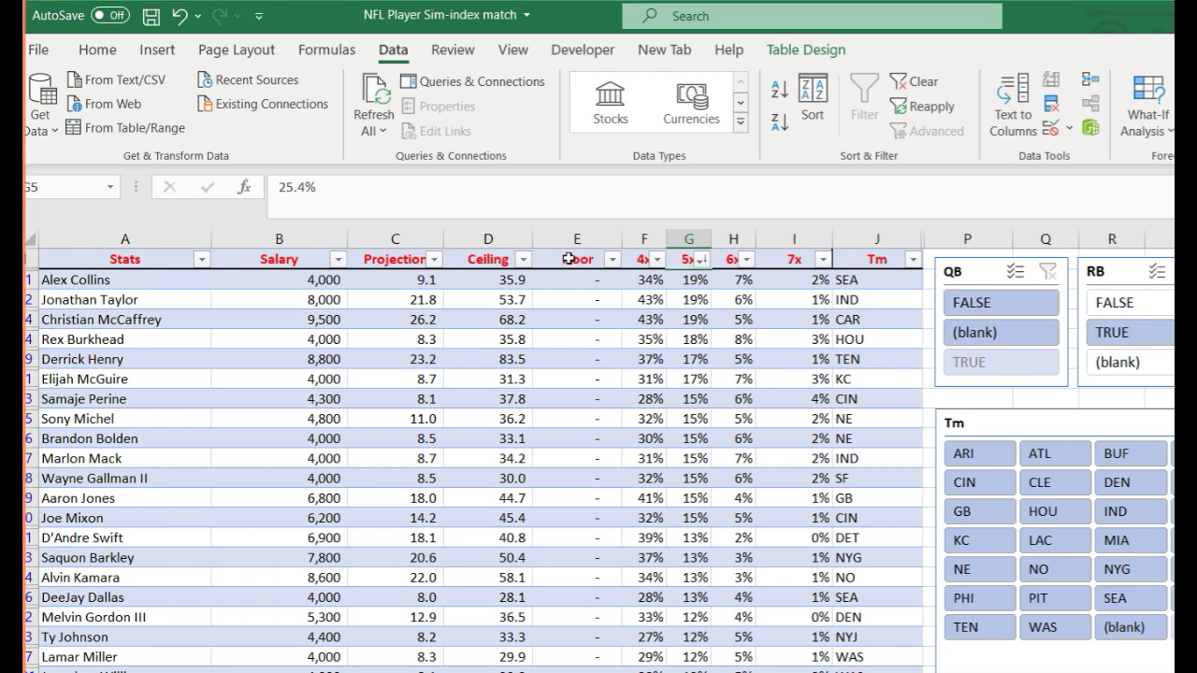
key(Up)
key(Up)
key(Up)
key(Up)
key(Down)
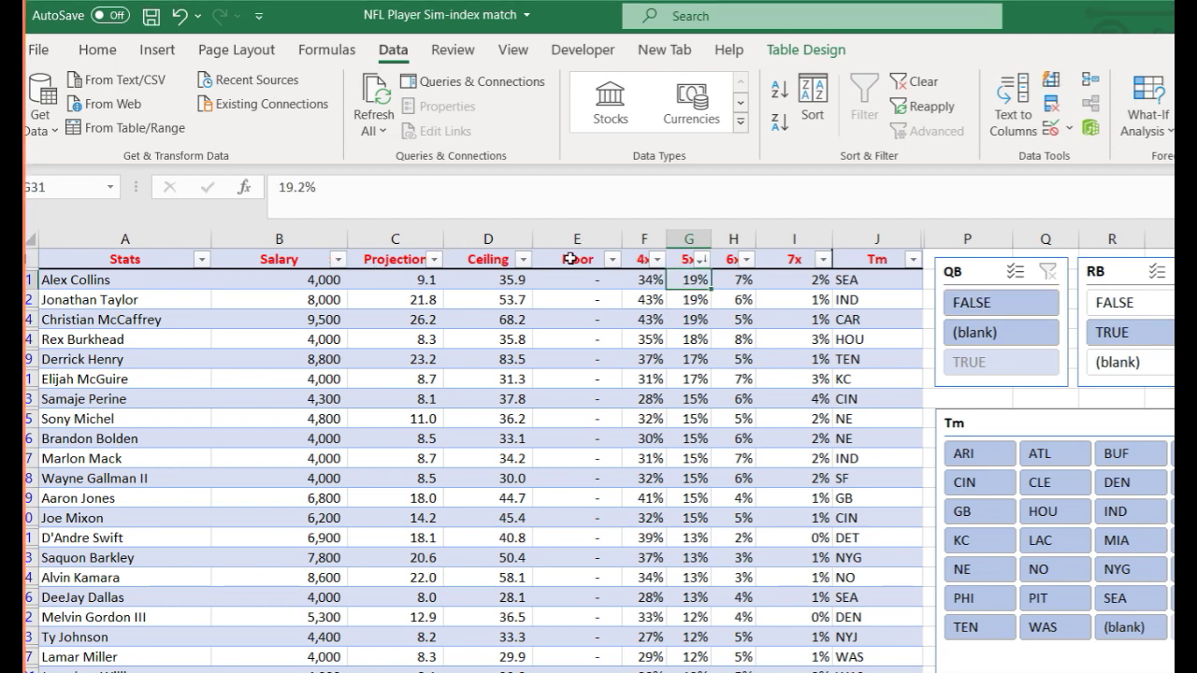
Check the first running back's other values across the row as far as the salary.
key(Left)
key(Left)
key(Left)
key(Left)
key(Left)
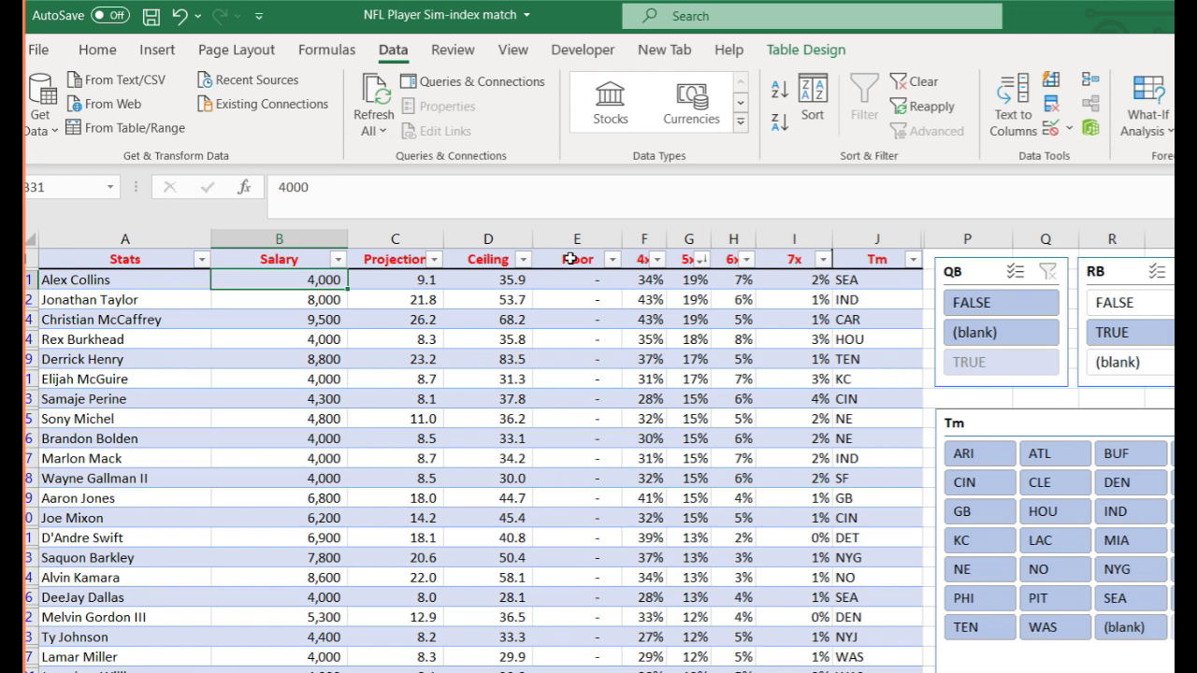
Check the second running back's 5x value, followed by the ceiling and projection in the same row.
key(Right)
key(Right)
key(Right)
key(Right)
key(Right)
key(Down)
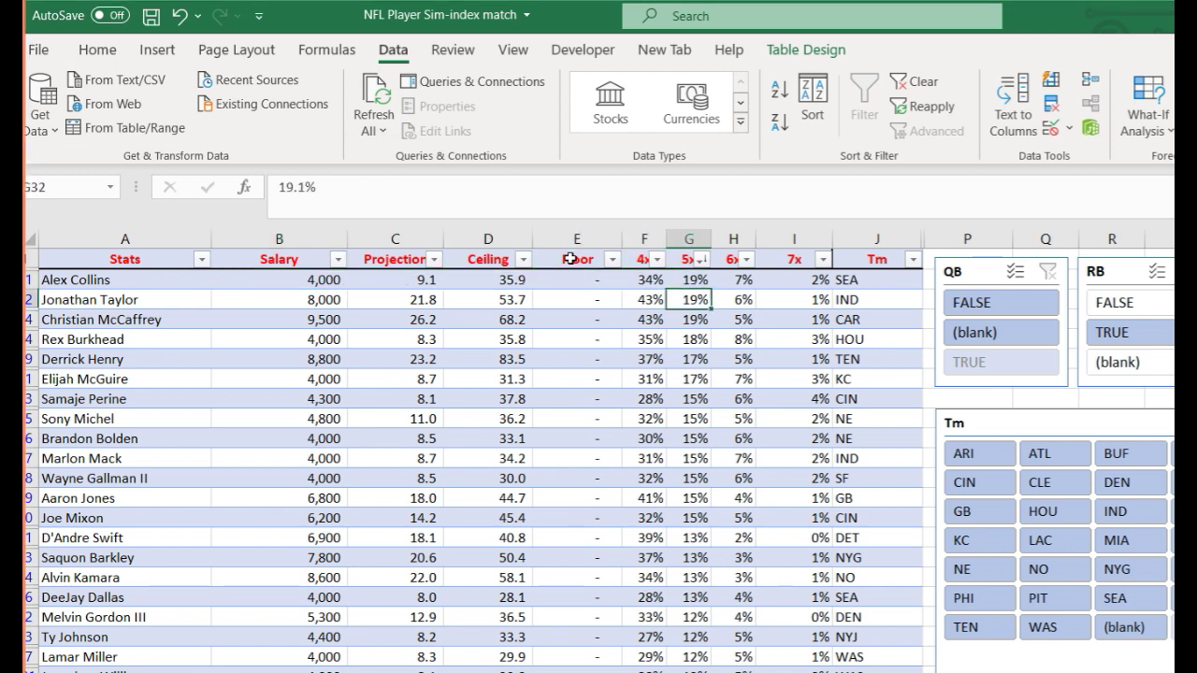
key(Left)
key(Left)
key(Left)
key(Left)
key(Left)
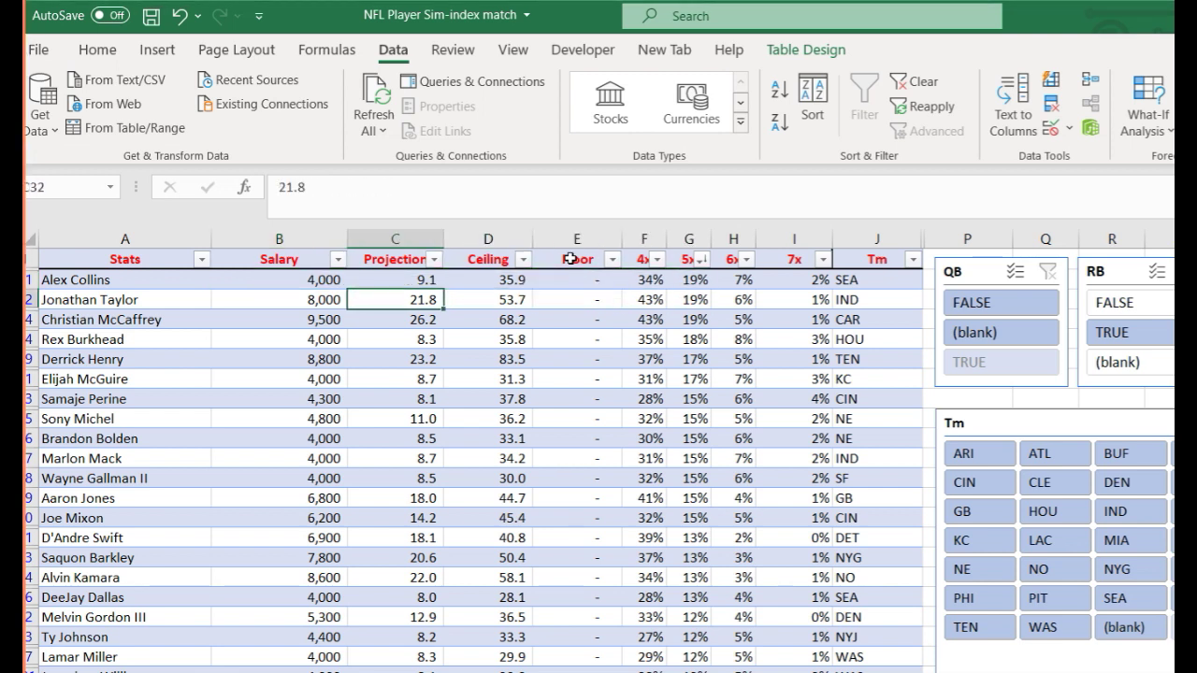
Go through the running backs' 4x percentages from the third player down to the fourteenth.
key(Right)
key(Right)
key(Right)
key(Right)
key(Down)
key(Down)
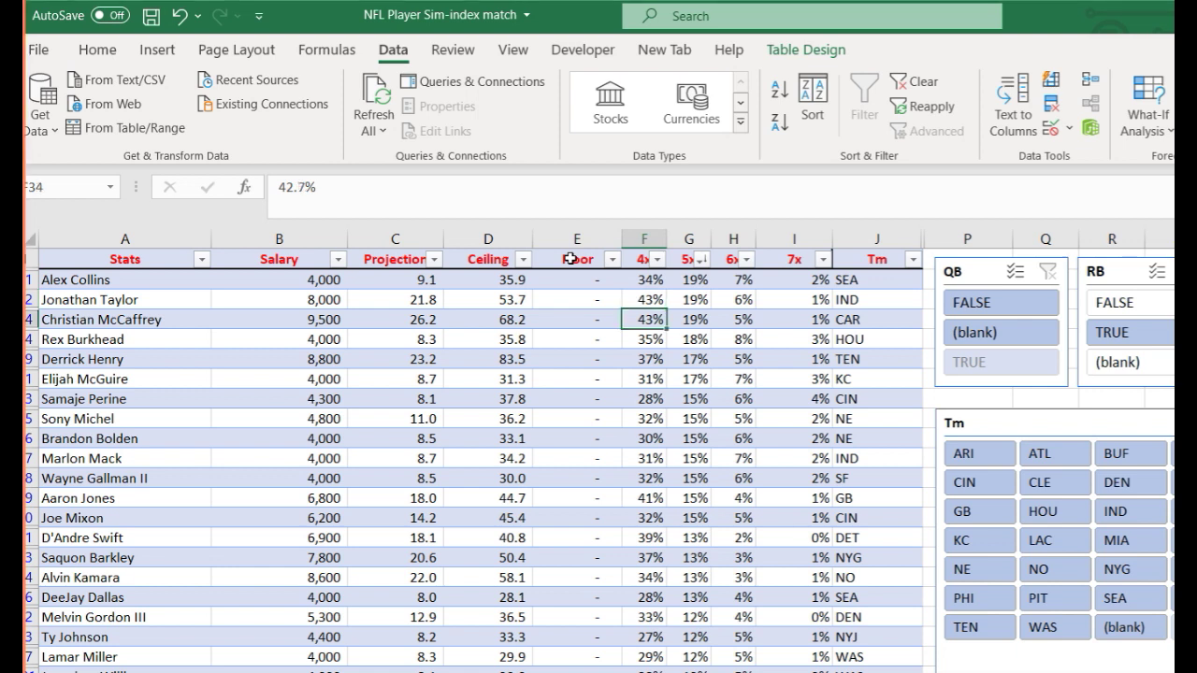
key(Down)
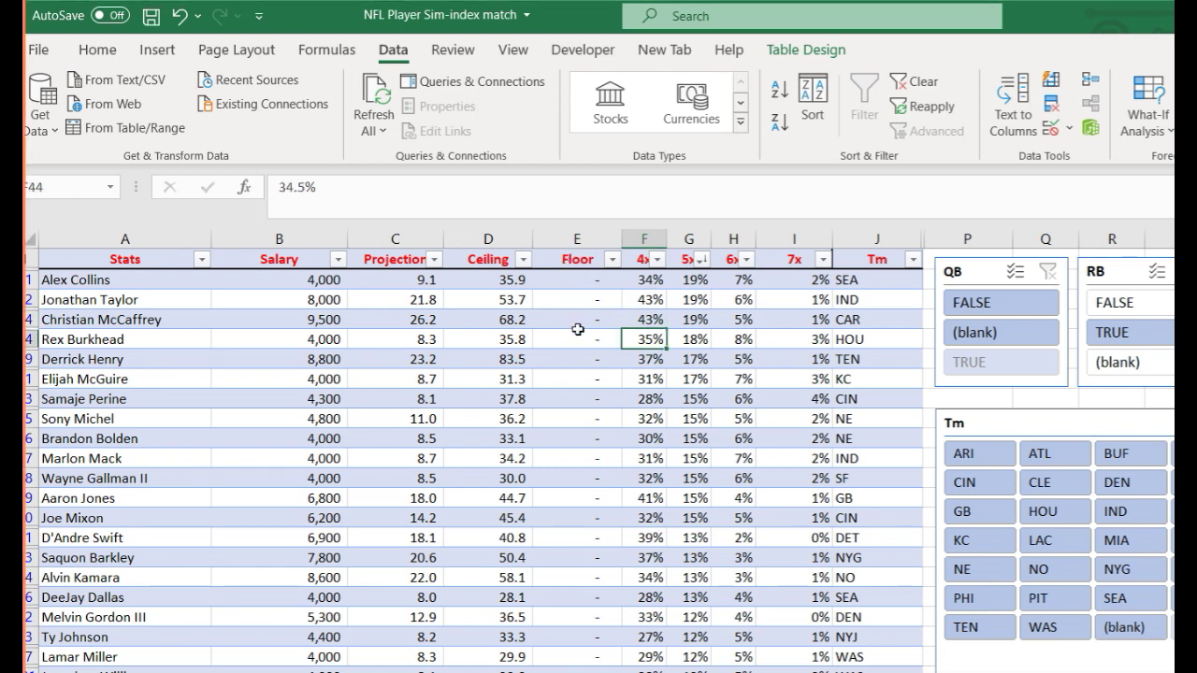
key(Down)
key(Down)
key(Down)
key(Down)
key(Down)
key(Down)
key(Down)
key(Down)
key(Down)
key(Down)
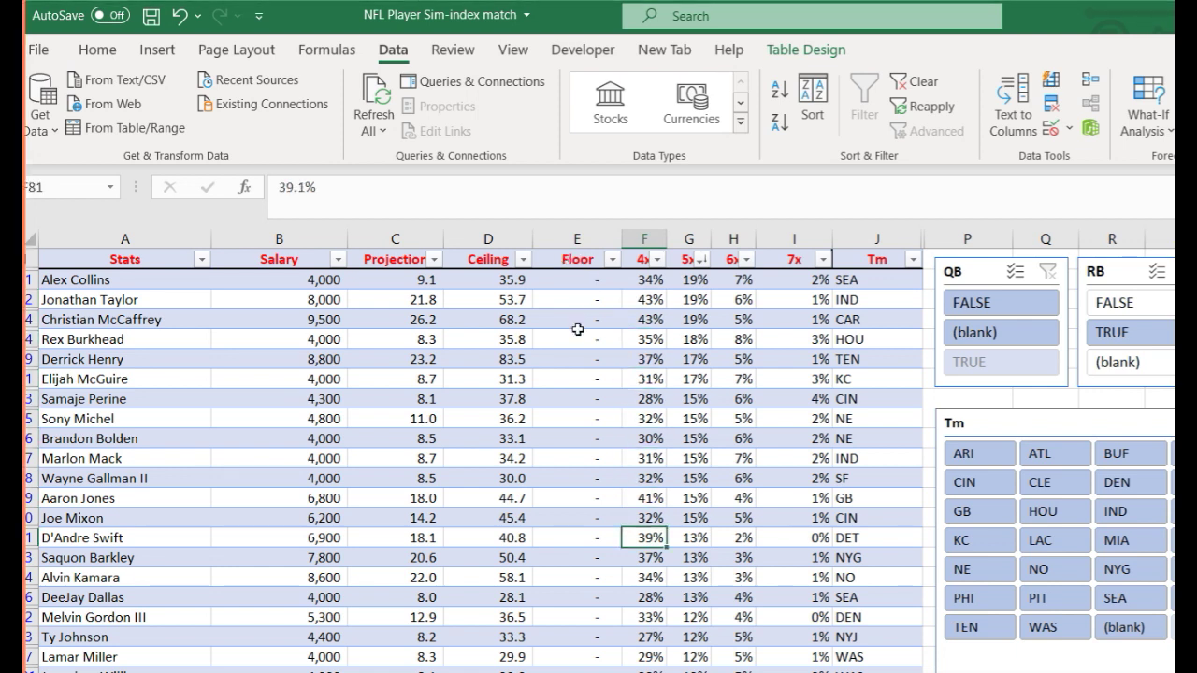
Go back up the 4x column and recheck the percentages of the first few running backs.
key(Up)
key(Up)
key(Up)
key(Up)
key(Up)
key(Up)
key(Up)
key(Up)
key(Up)
key(Up)
key(Up)
key(Up)
key(Down)
key(Down)
key(Down)
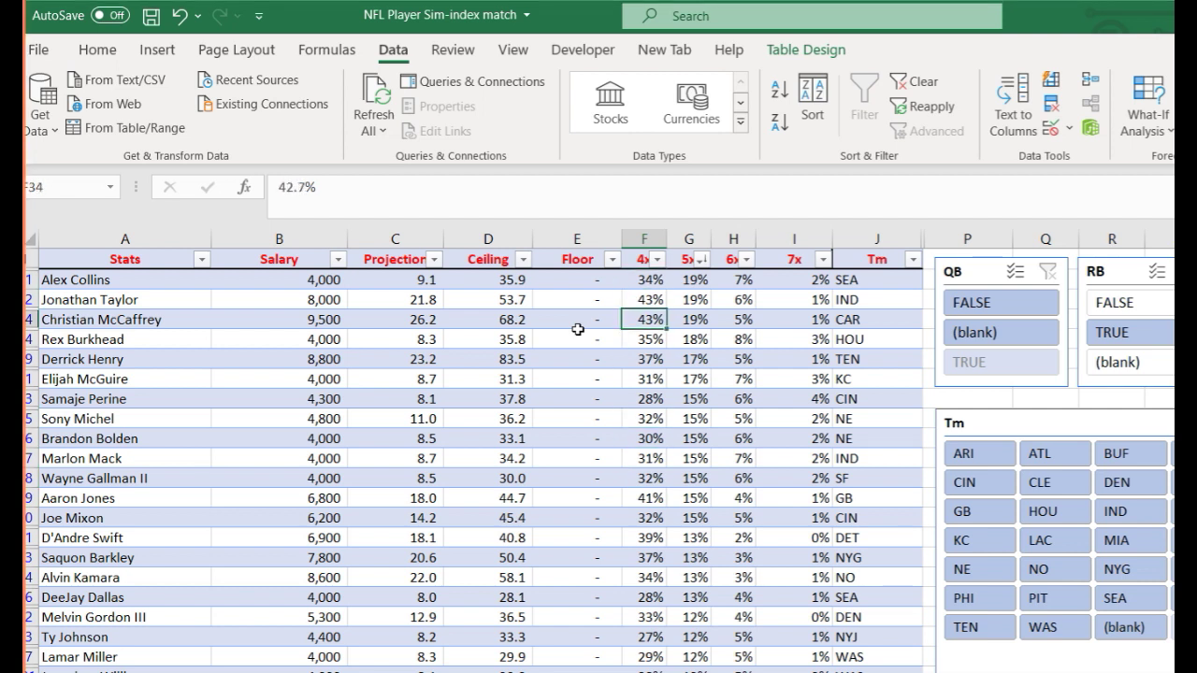
Compare the 5x percentages of the first seven running backs.
key(Right)
key(Left)
key(Down)
key(Right)
key(Up)
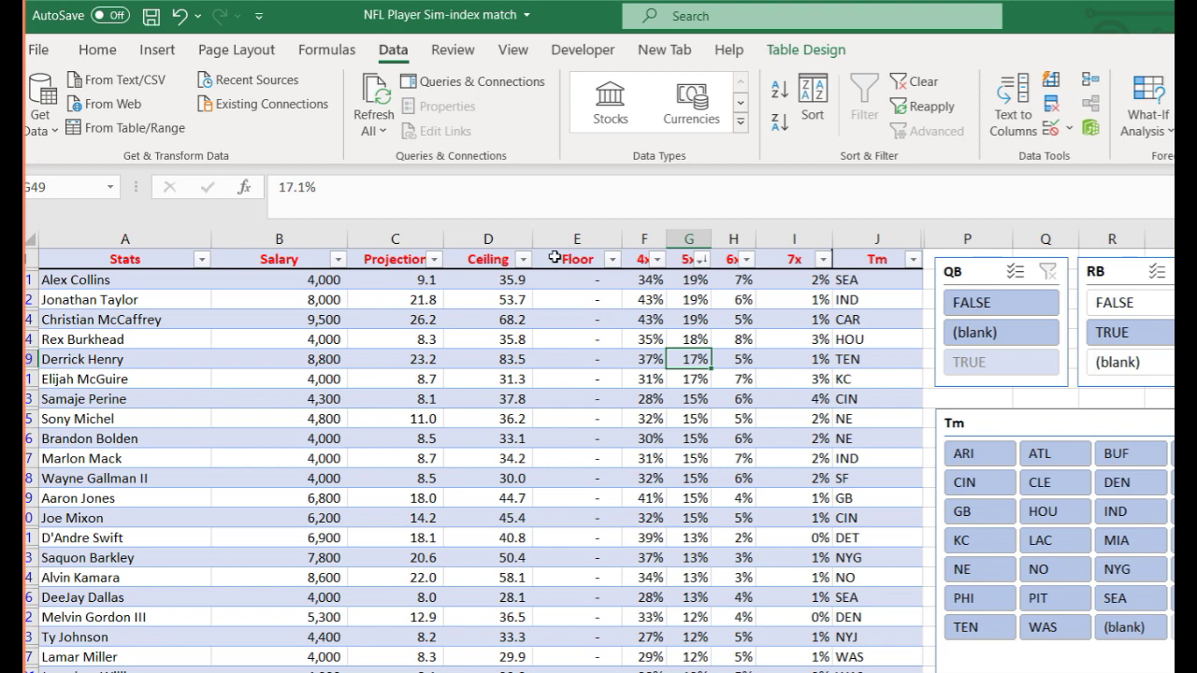
key(Up)
key(Up)
key(Down)
key(Down)
key(Down)
key(Down)
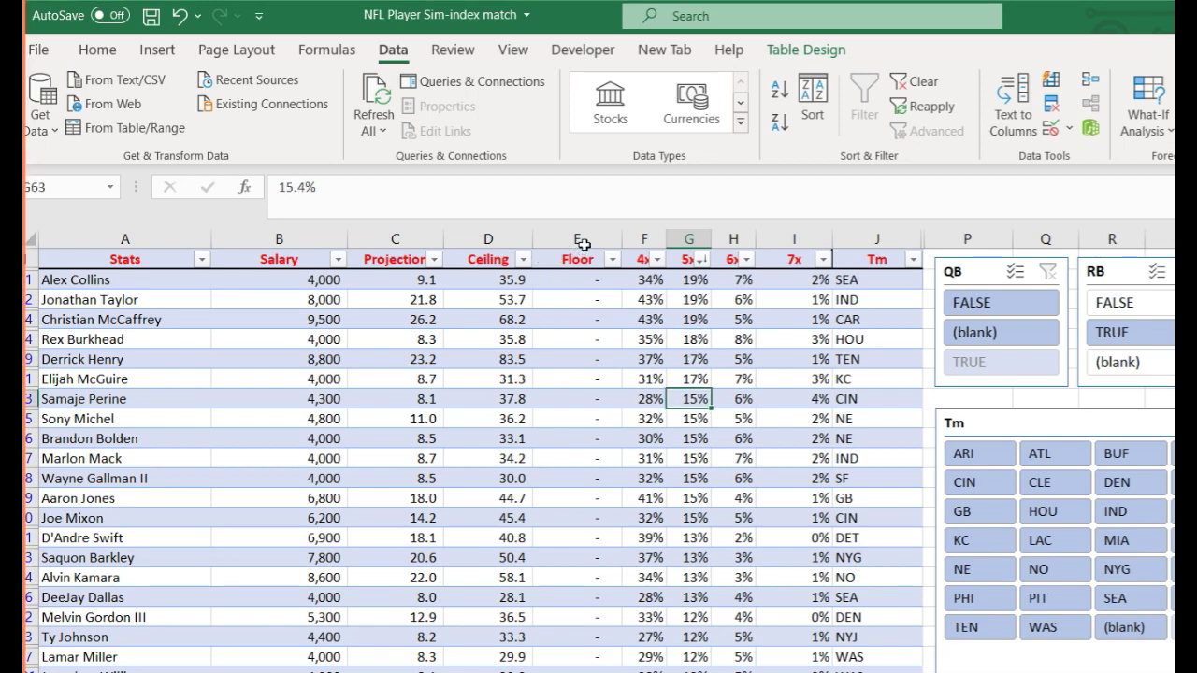
key(Up)
key(Up)
key(Up)
key(Up)
key(Up)
Sort the running backs by the 6x column from highest to lowest.
key(Right)
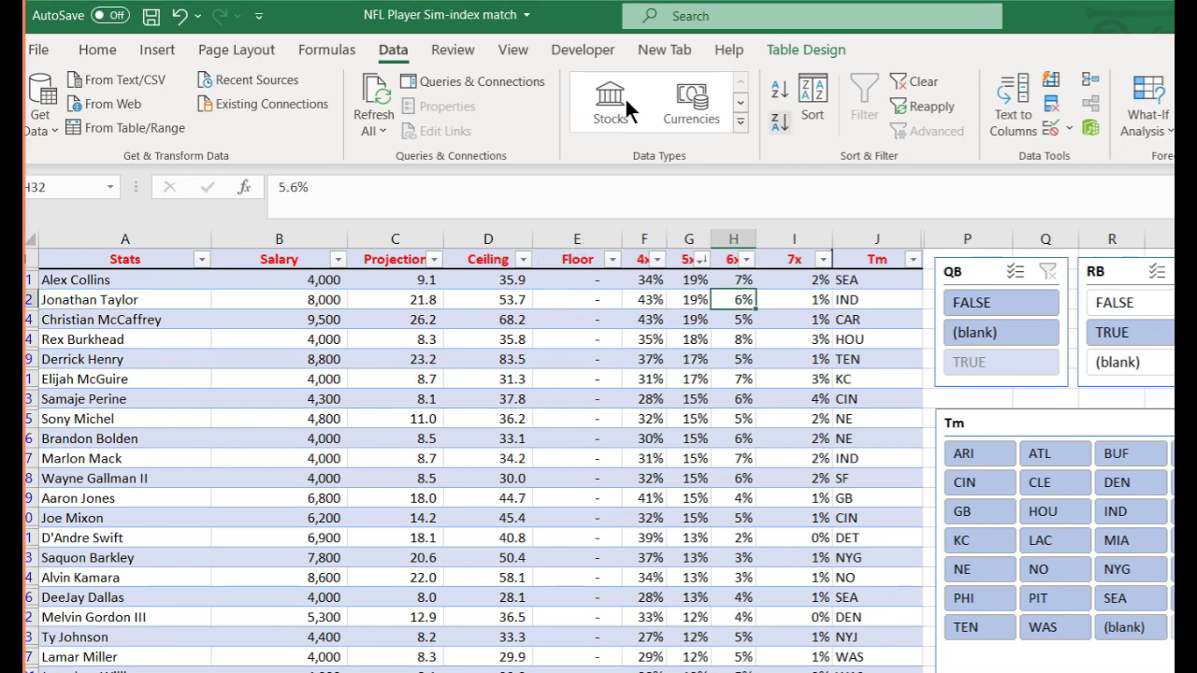
click(779, 123)
click(733, 340)
key(Up)
key(Up)
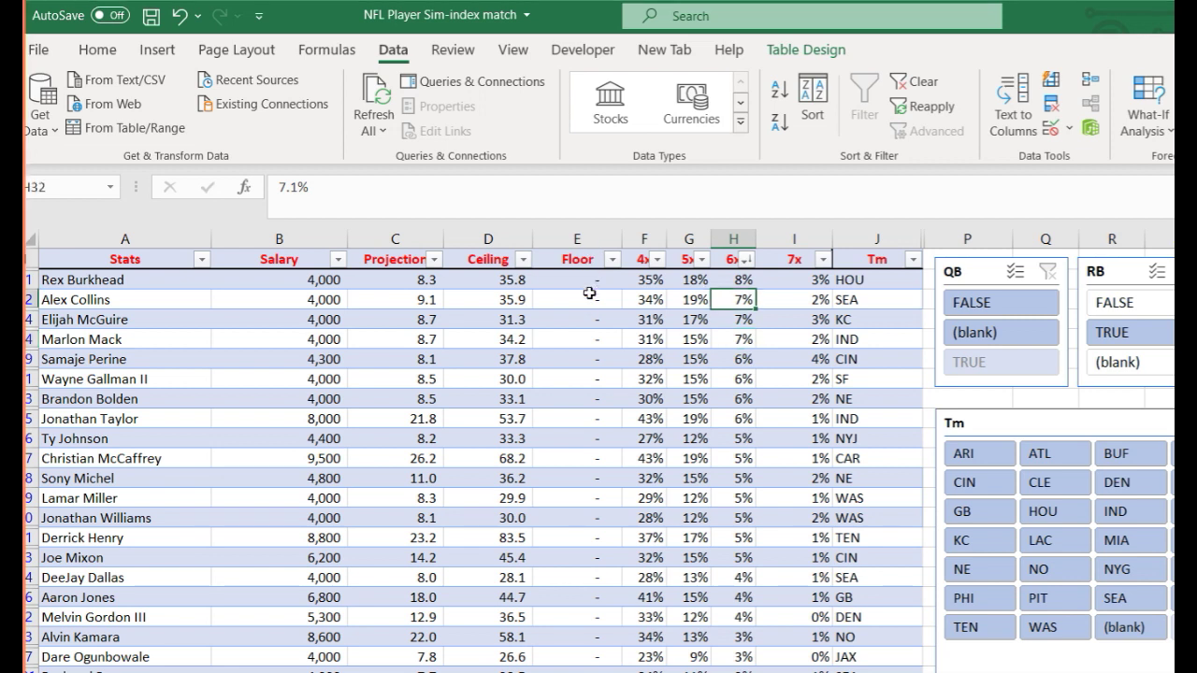
Review the 6x percentages of the six highest-ranked running backs.
key(Up)
key(Up)
key(Down)
key(Down)
key(Down)
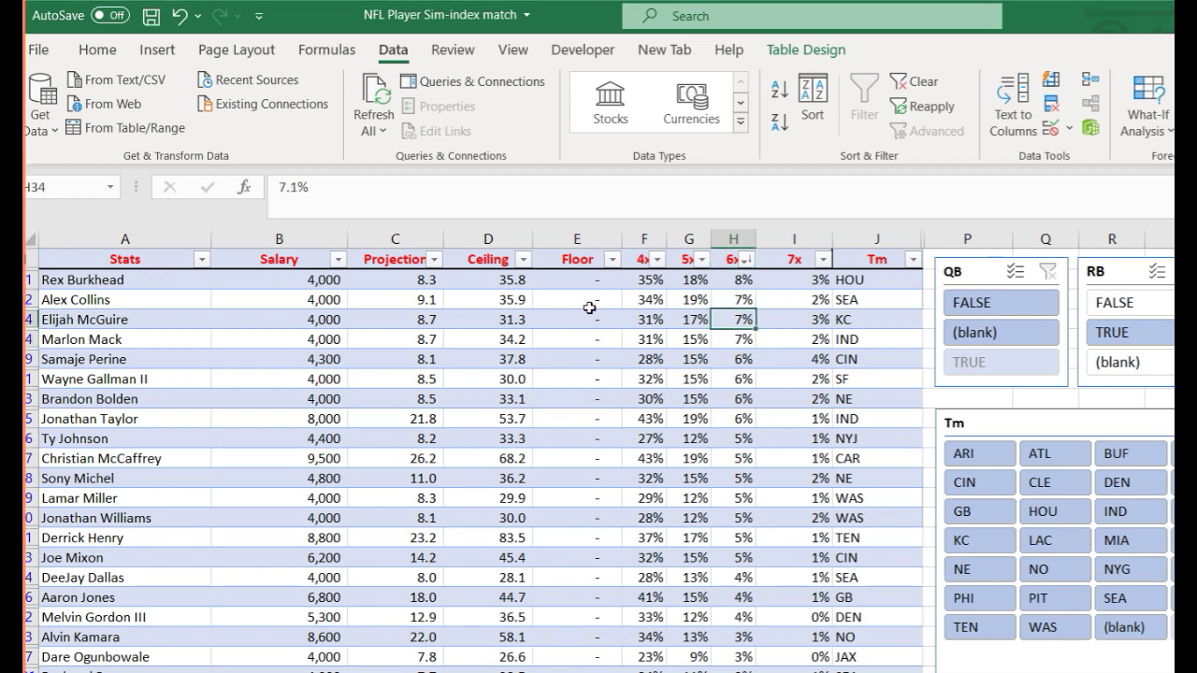
key(Up)
key(Up)
key(Down)
key(Down)
key(Down)
key(Down)
key(Down)
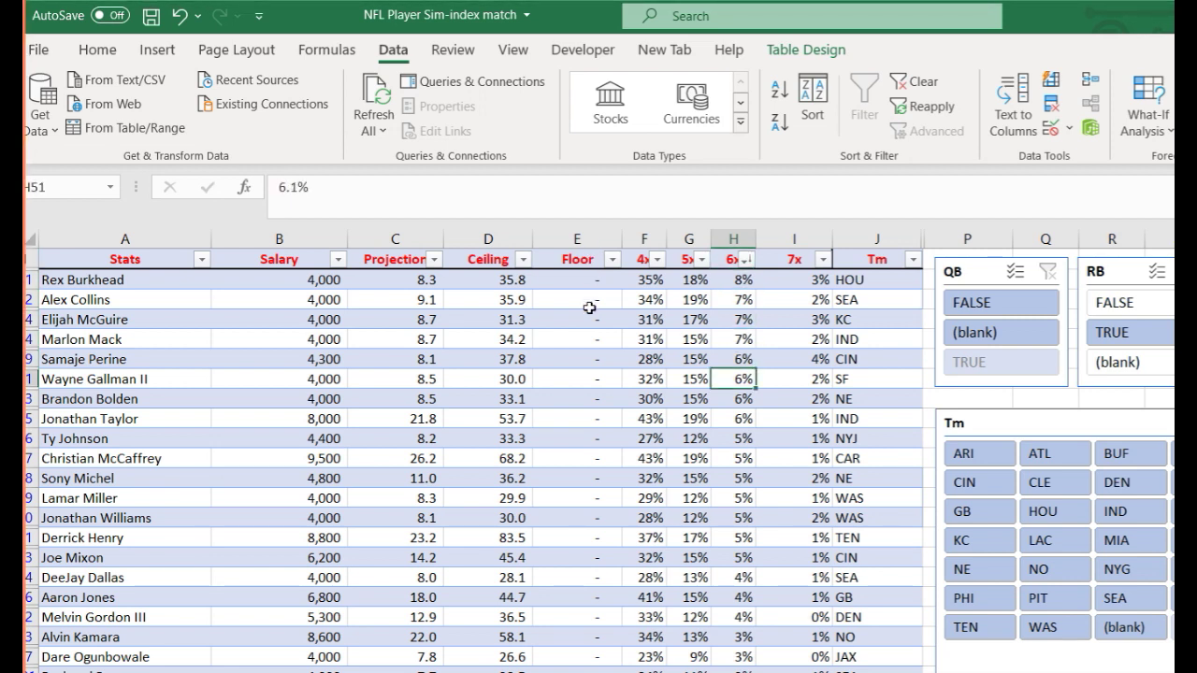
Check the fifth running back's values across the row, from the projection to the 7x percentage.
key(Right)
key(Up)
key(Up)
key(Down)
key(Left)
key(Left)
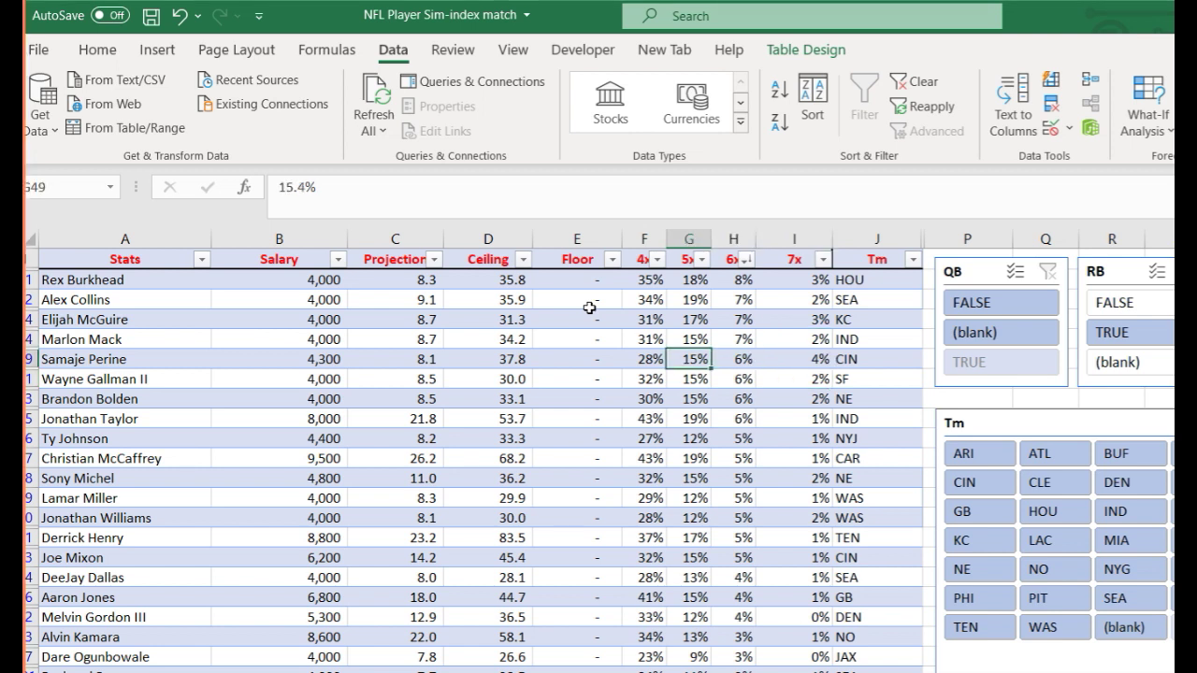
key(Left)
key(Left)
key(Left)
key(Left)
key(Right)
key(Right)
key(Right)
key(Right)
key(Right)
key(Right)
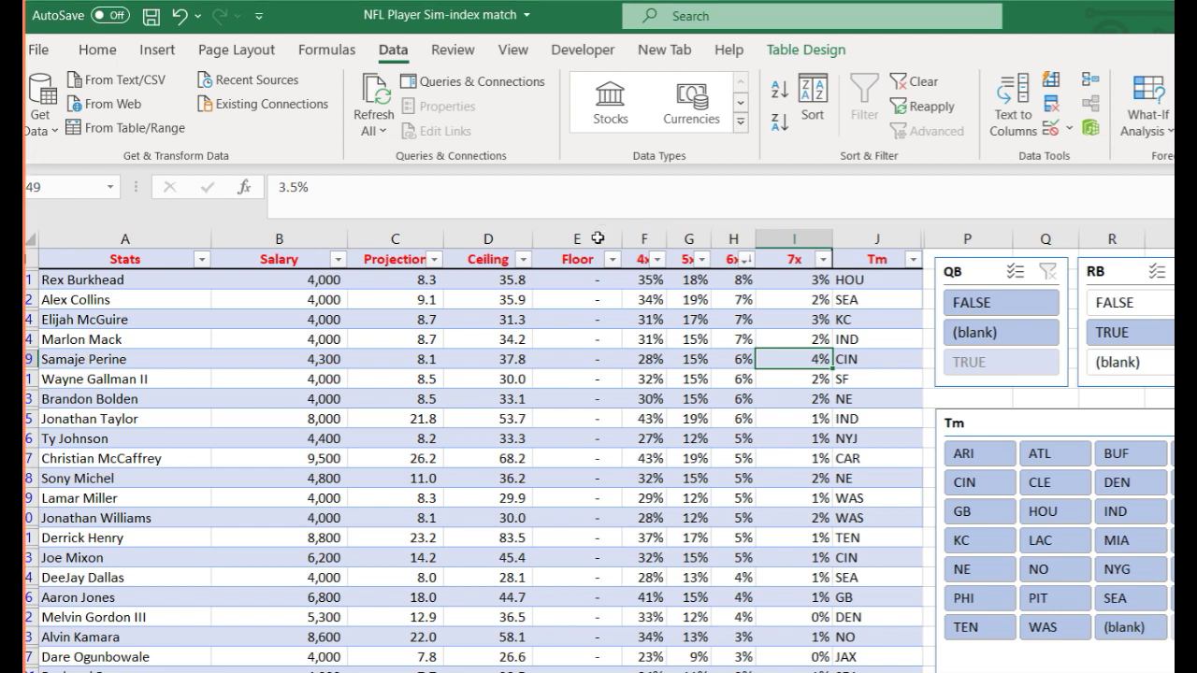
Remove the running back selection and filter the results to wide receivers only.
key(Up)
key(Up)
key(Left)
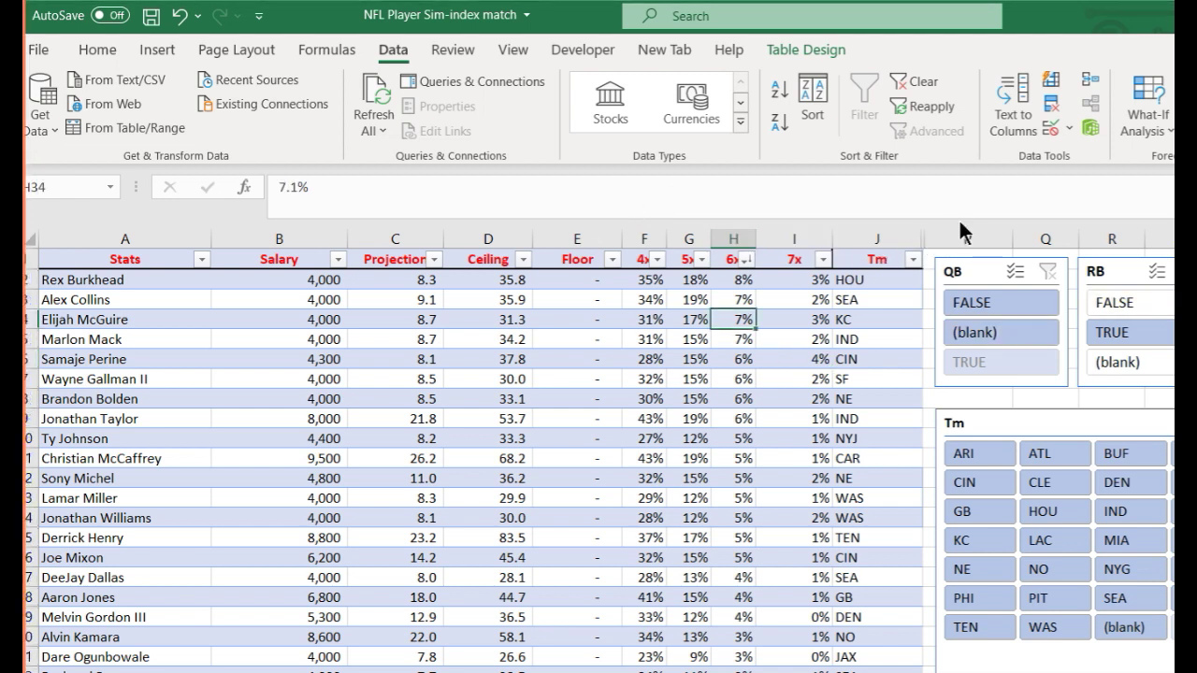
click(1048, 271)
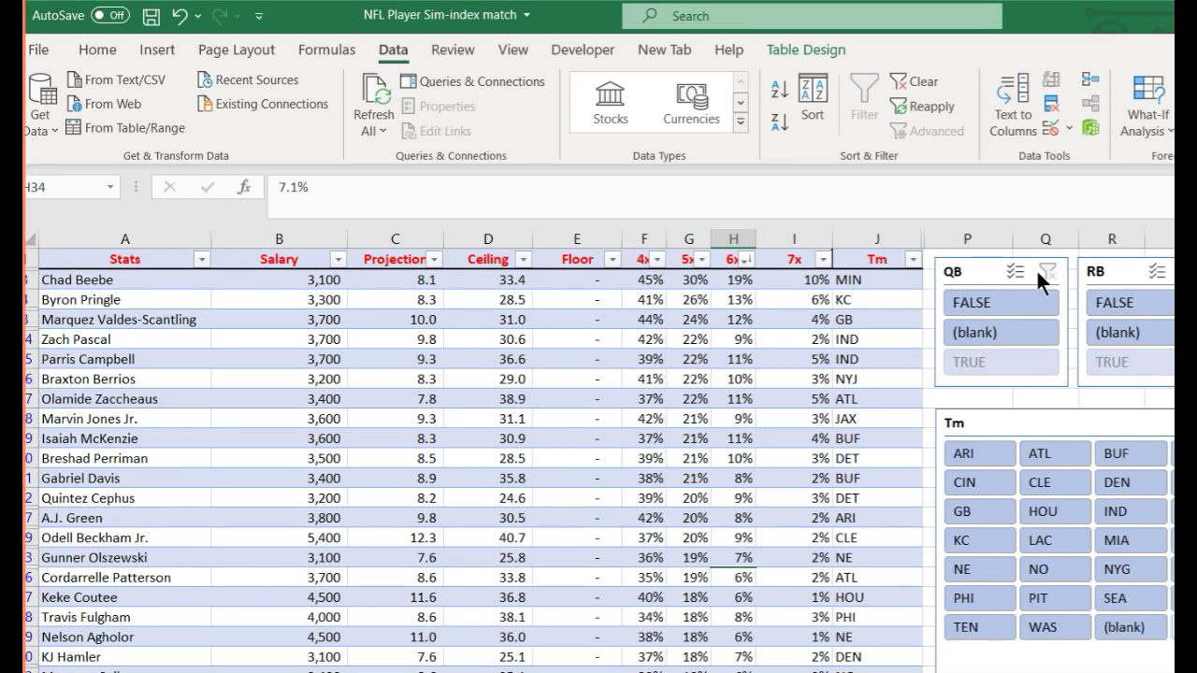
Sort the wide receivers by the 6x column from highest to lowest.
key(Page_Up)
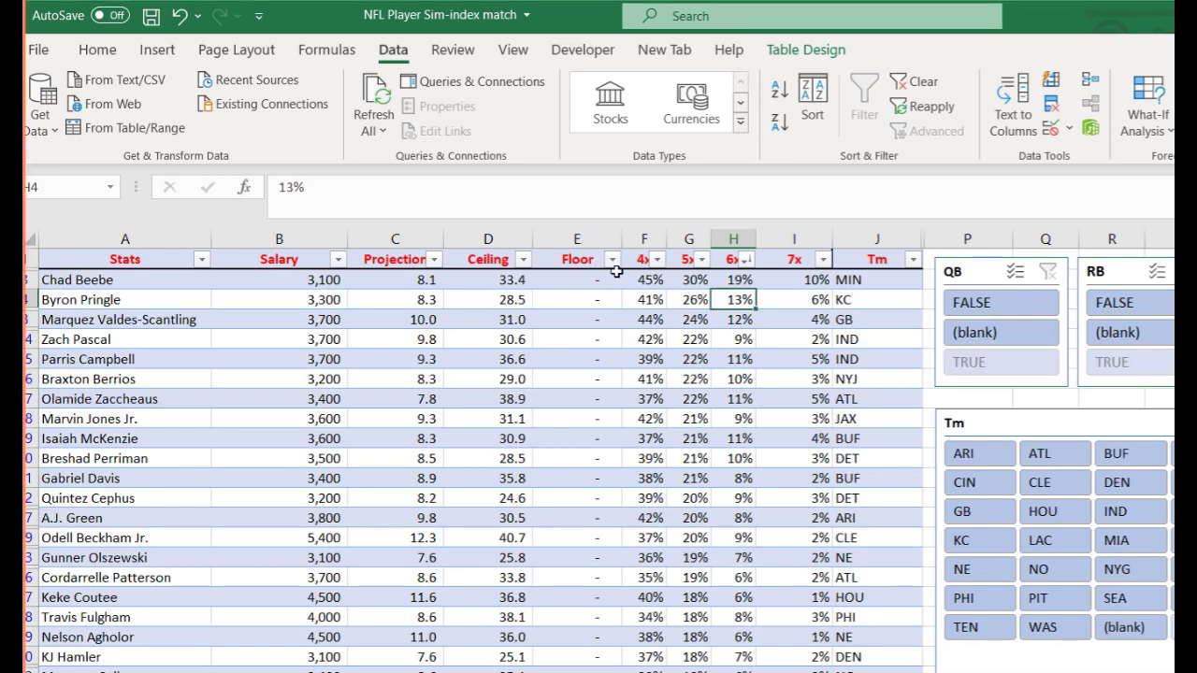
key(alt+a)
key(s)
key(d)
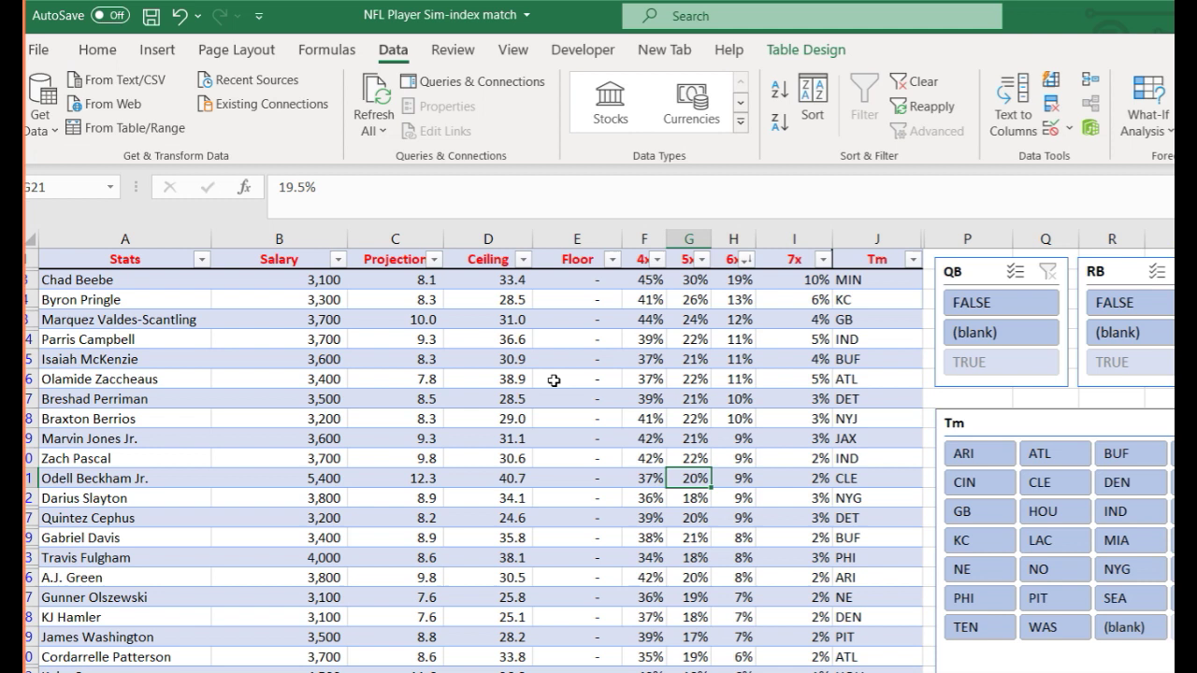
Check the eleventh receiver's salary and multiple percentages, then look at the values of the receivers just above.
key(Left)
key(Left)
key(Left)
key(Left)
key(Left)
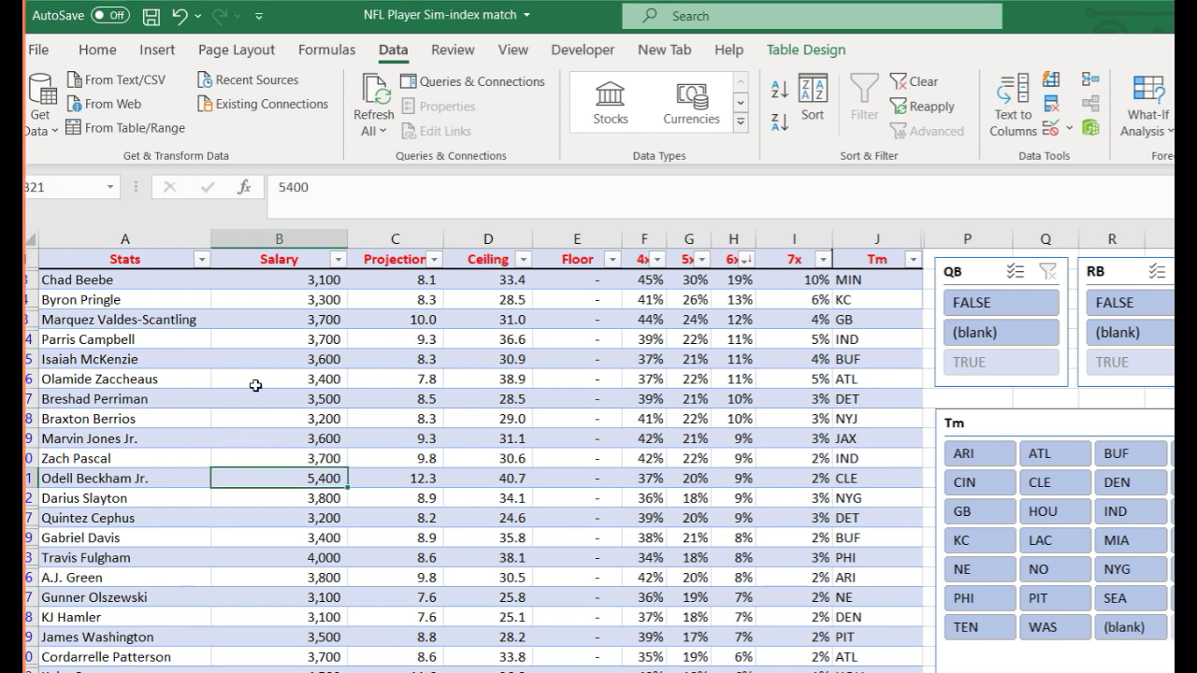
key(Right)
key(Right)
key(Right)
key(Right)
key(Right)
key(Up)
key(Up)
key(Left)
key(Up)
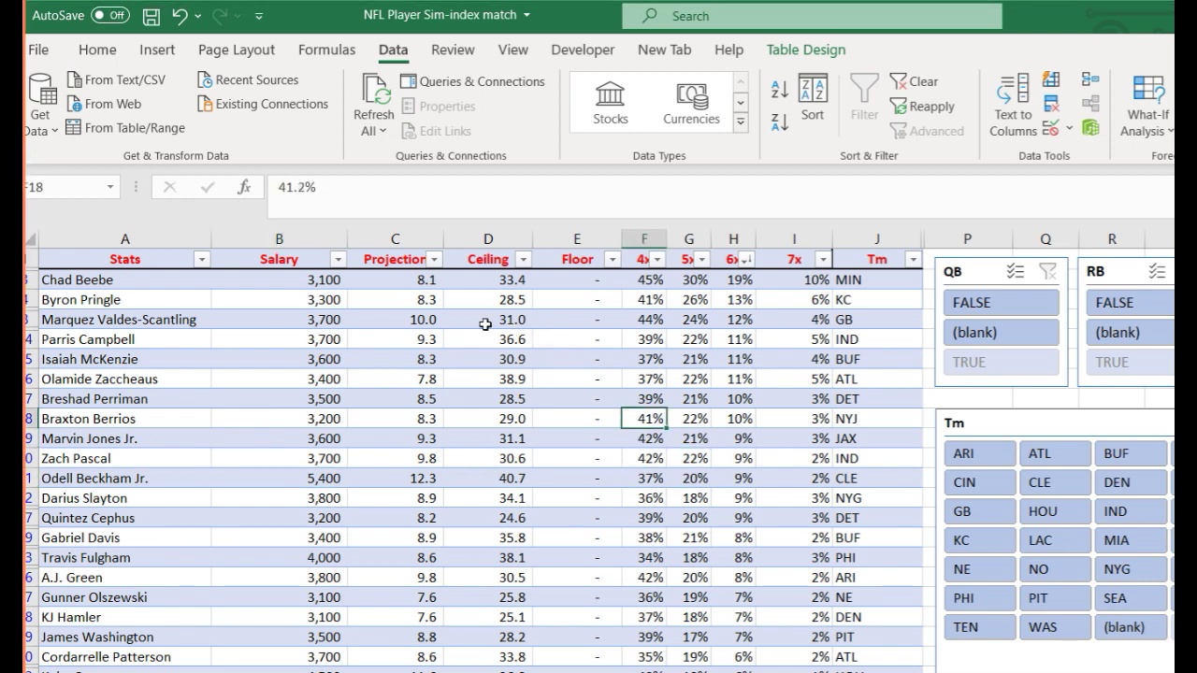
Sort the wide receivers by salary from highest to lowest.
click(266, 296)
key(alt+a)
key(s)
key(d)
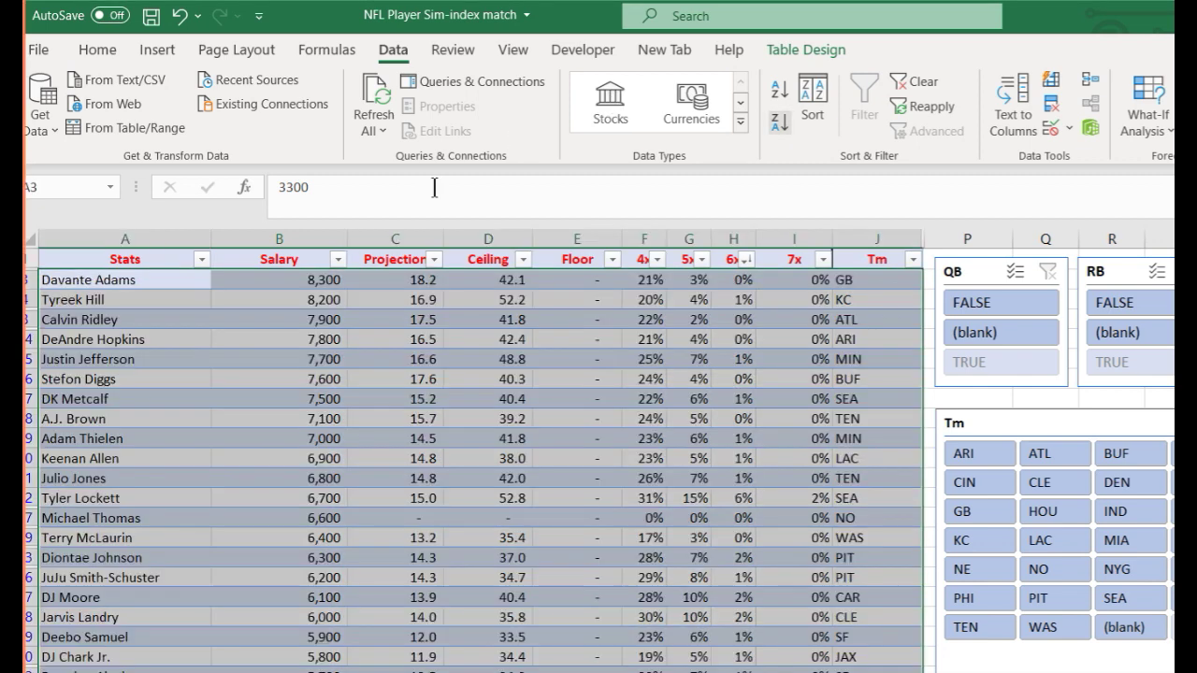
Review the salaries of the six most expensive wide receivers.
key(Down)
key(Down)
key(Down)
key(Down)
key(Up)
key(Up)
key(Up)
key(Up)
key(Down)
key(Down)
key(Down)
key(Down)
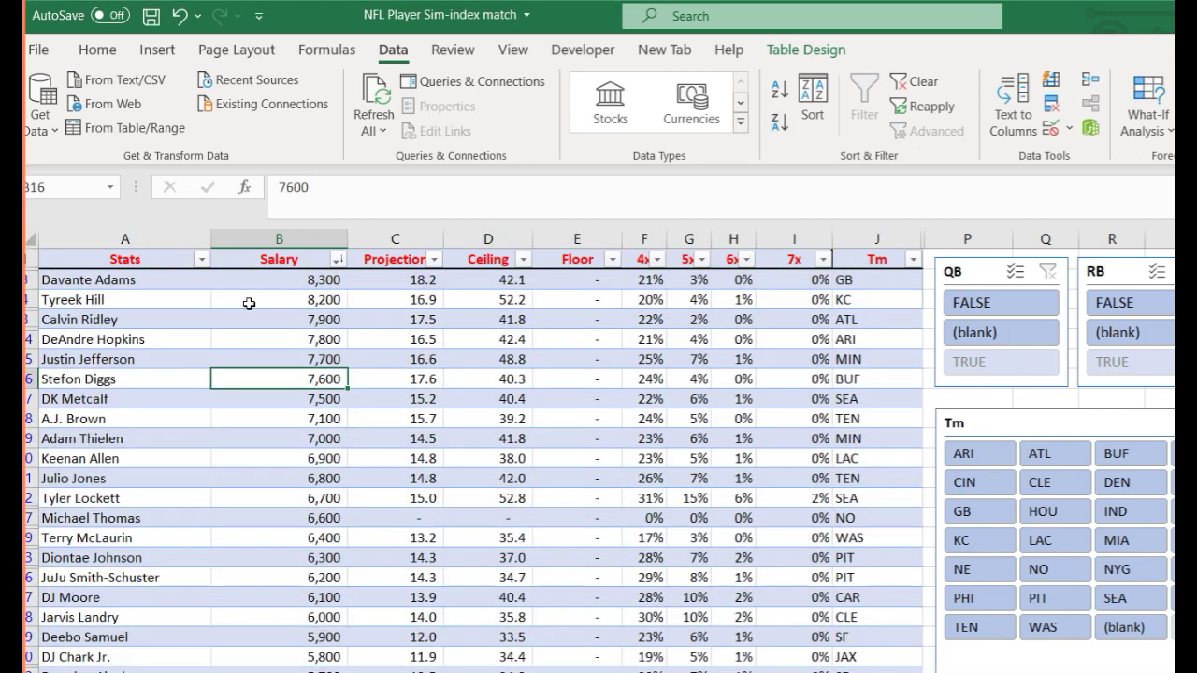
key(Up)
key(Up)
key(Up)
key(Up)
Check the 4x percentages of the second to fourth receivers and return to the top salary.
key(Right)
key(Right)
key(Right)
key(Right)
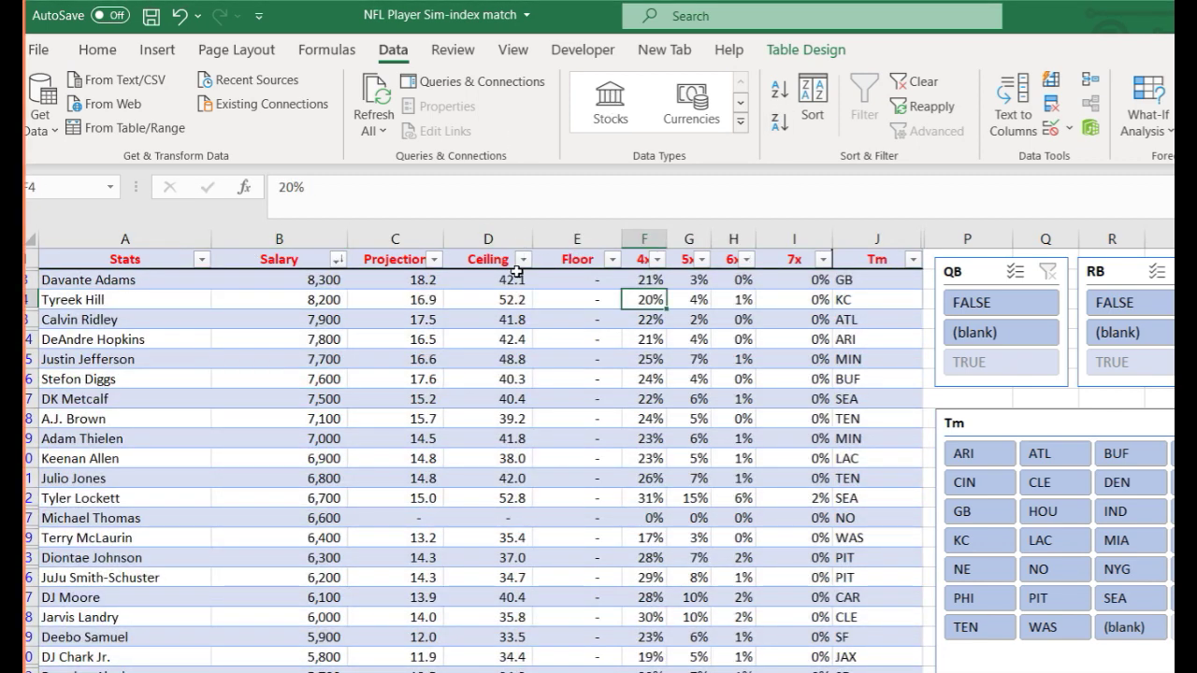
key(Down)
key(Down)
key(Left)
key(Left)
key(Left)
key(Left)
key(Up)
key(Up)
key(Up)
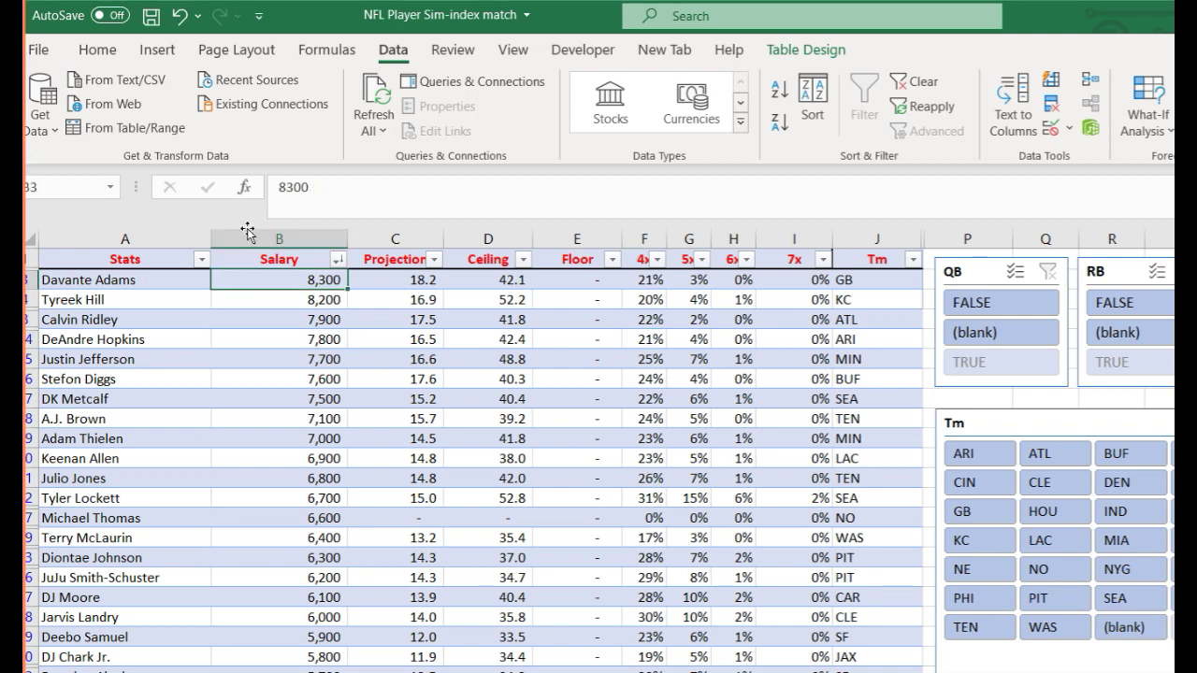
Compare the three highest receiver salaries and check the first receiver's 4x percentage against the salary.
key(Down)
key(Down)
key(Up)
key(Up)
key(Right)
key(Right)
key(Right)
key(Right)
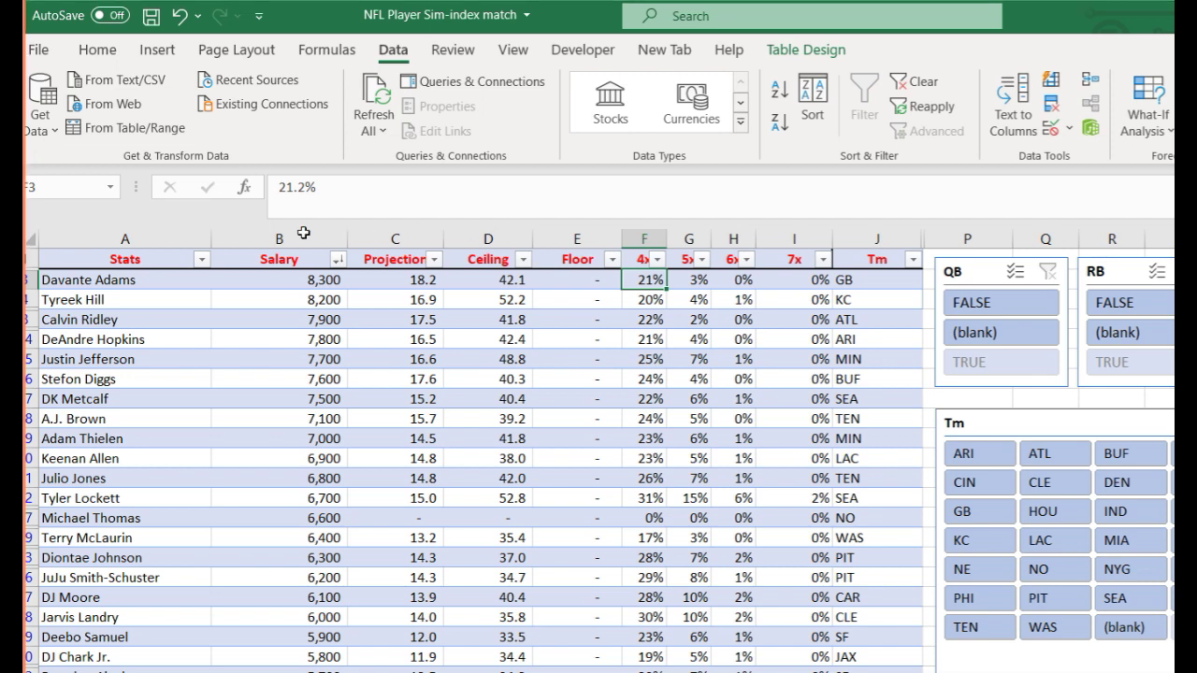
key(Left)
key(Left)
key(Left)
key(Left)
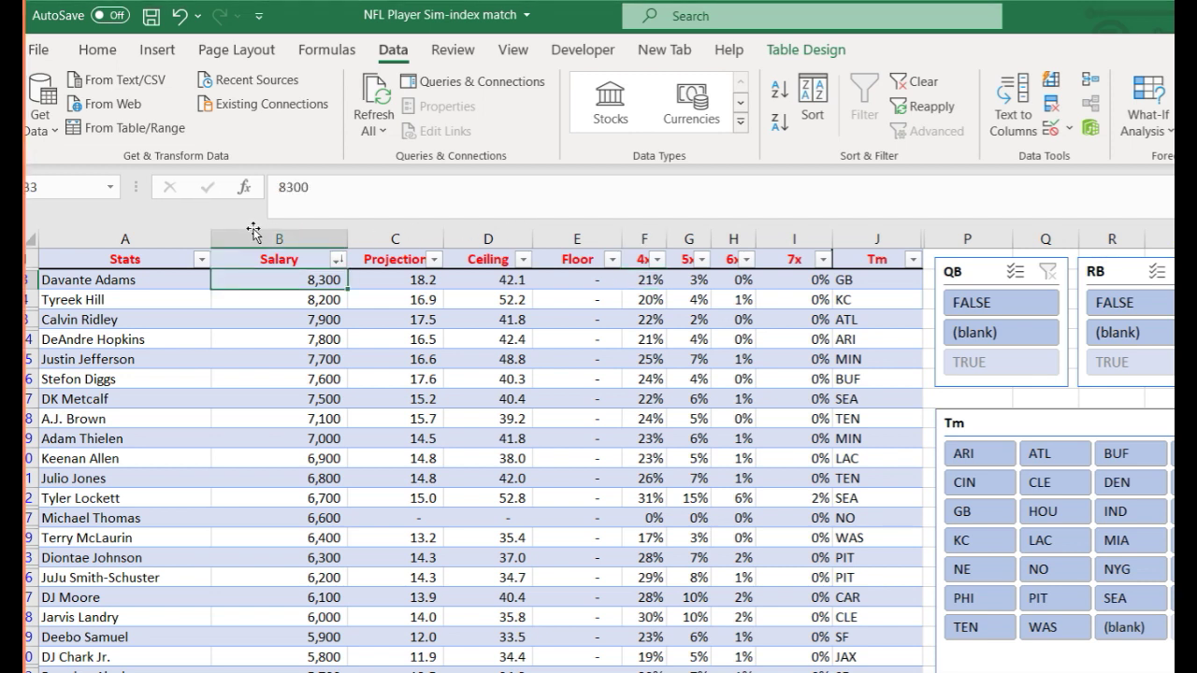
Check the 4x percentages of the four most expensive wide receivers.
key(Right)
key(Right)
key(Right)
key(Right)
key(Down)
key(Down)
key(Down)
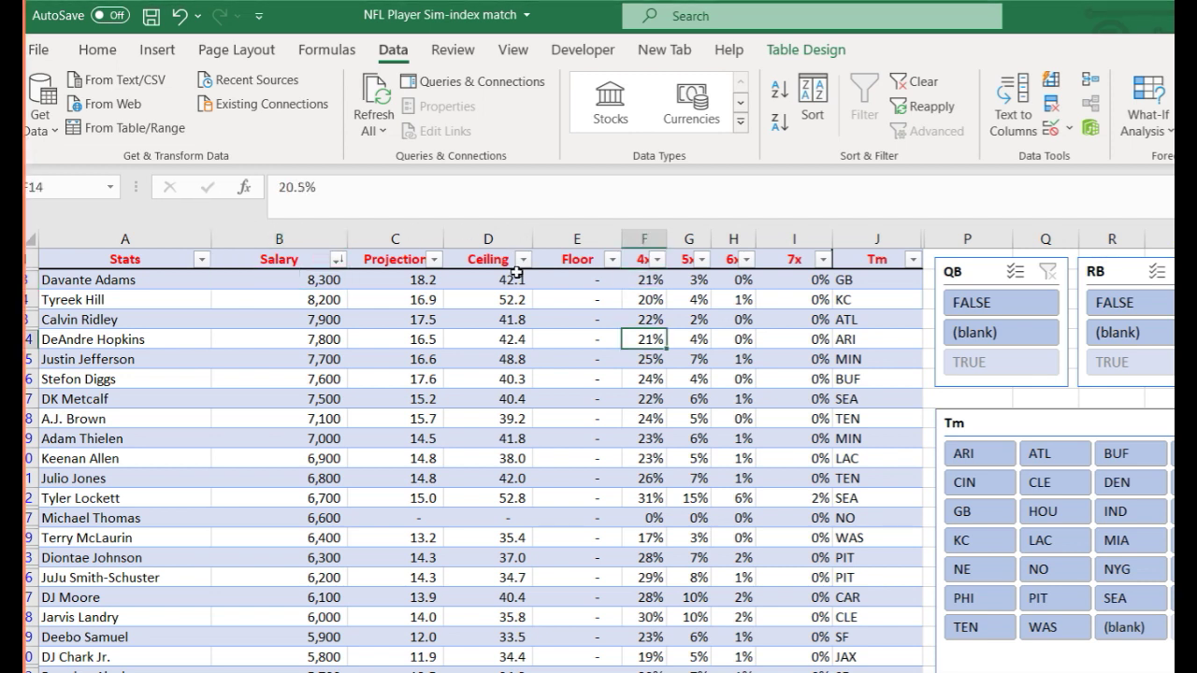
Check the 5x percentages of the three most expensive wide receivers and return to the first one.
key(Up)
key(Up)
key(Up)
key(Right)
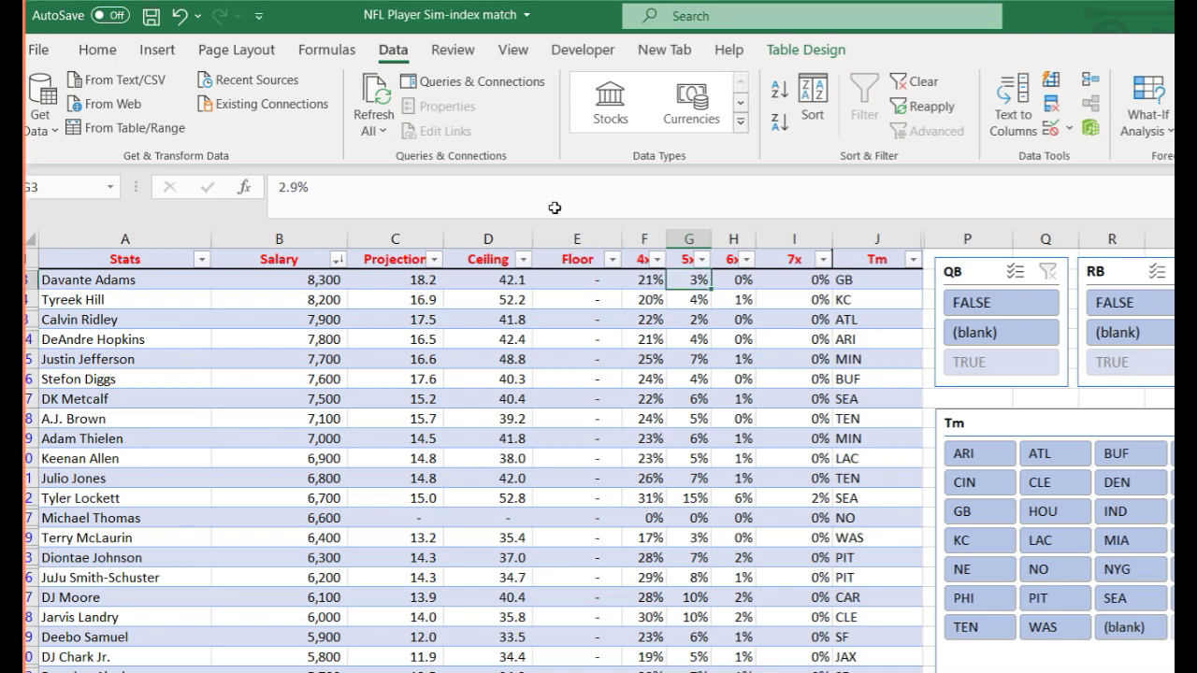
key(Down)
key(Down)
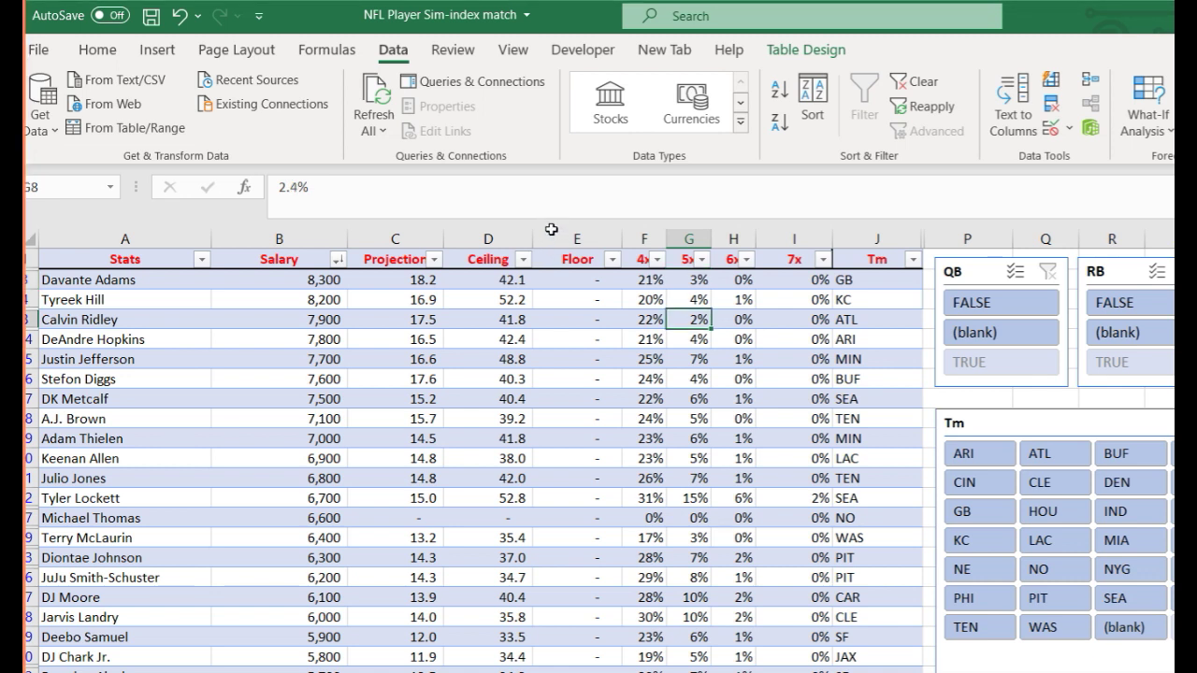
key(Up)
key(Up)
Review the 5x percentages down the salary-sorted receivers as far as Tyler Lockett.
key(Down)
key(Down)
key(Down)
key(Down)
key(Down)
key(Down)
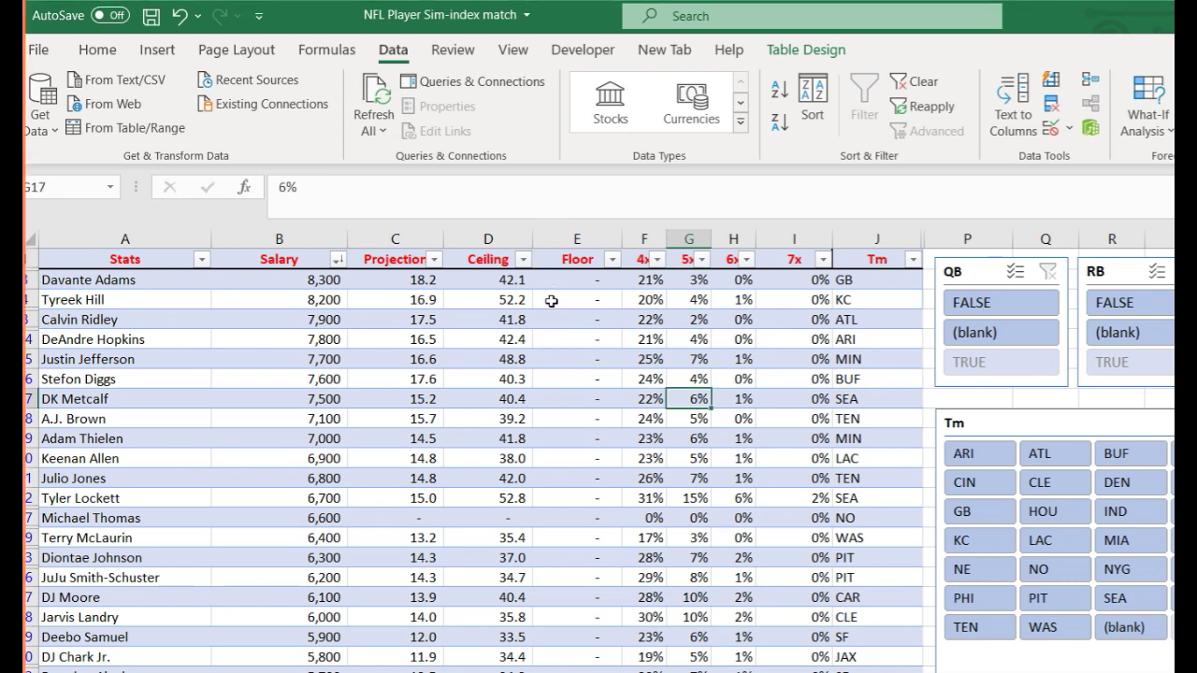
key(Down)
key(Down)
key(Down)
key(Down)
key(Down)
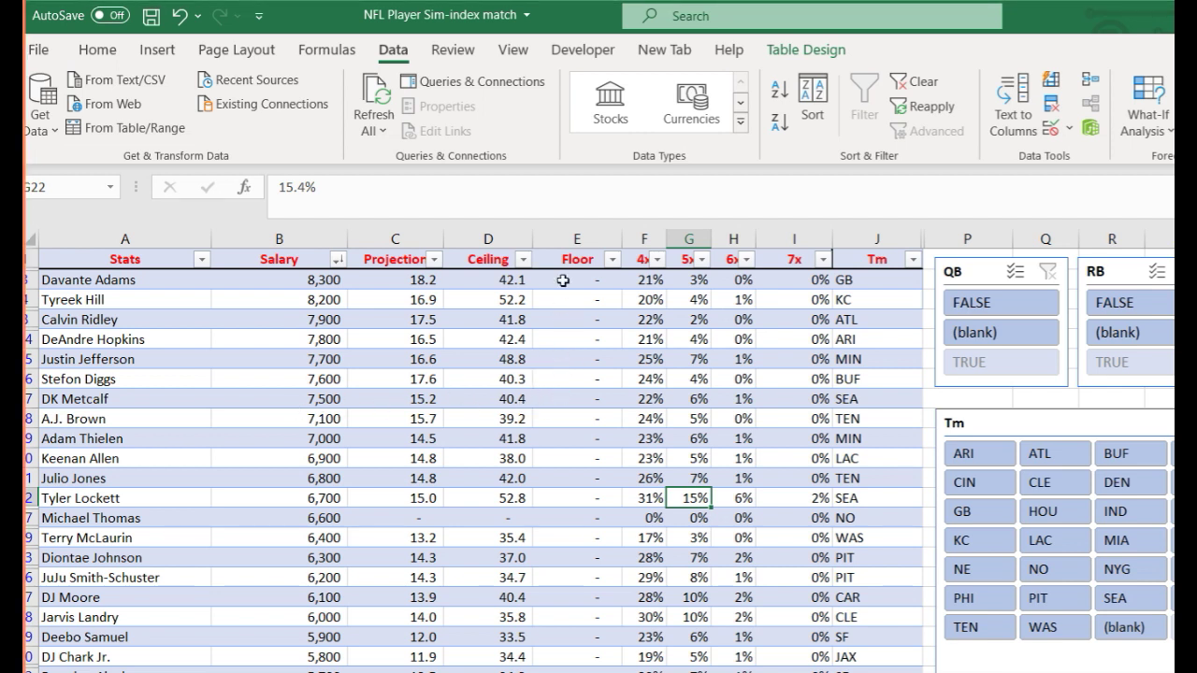
Compare the 5x percentages from Tyler Lockett back up to Stefon Diggs.
key(Up)
key(Up)
key(Up)
key(Up)
key(Up)
key(Up)
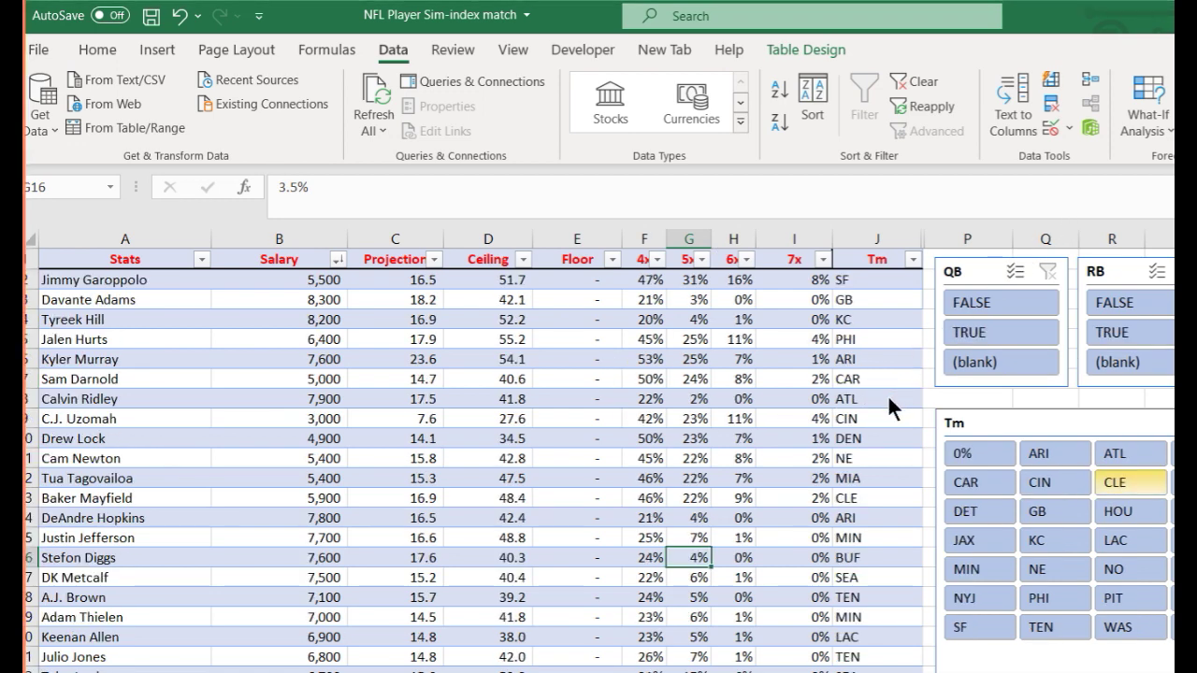
Filter the player table by team to show only ATL and GB players.
click(1129, 454)
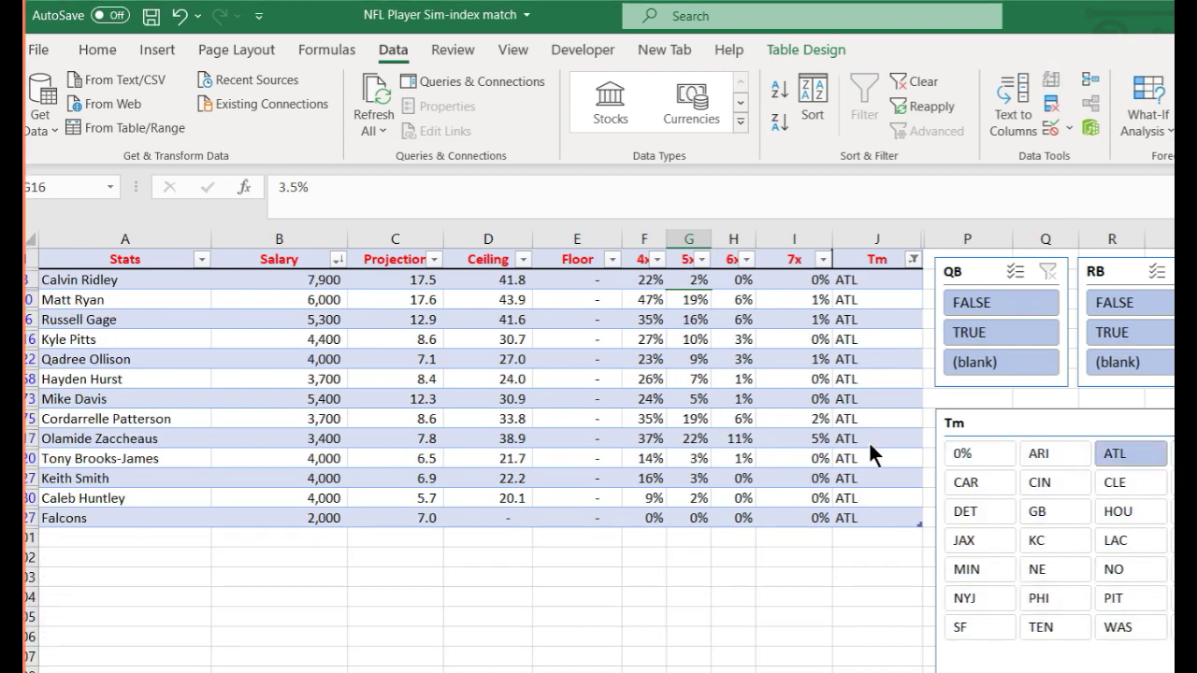
ctrl+click(1055, 512)
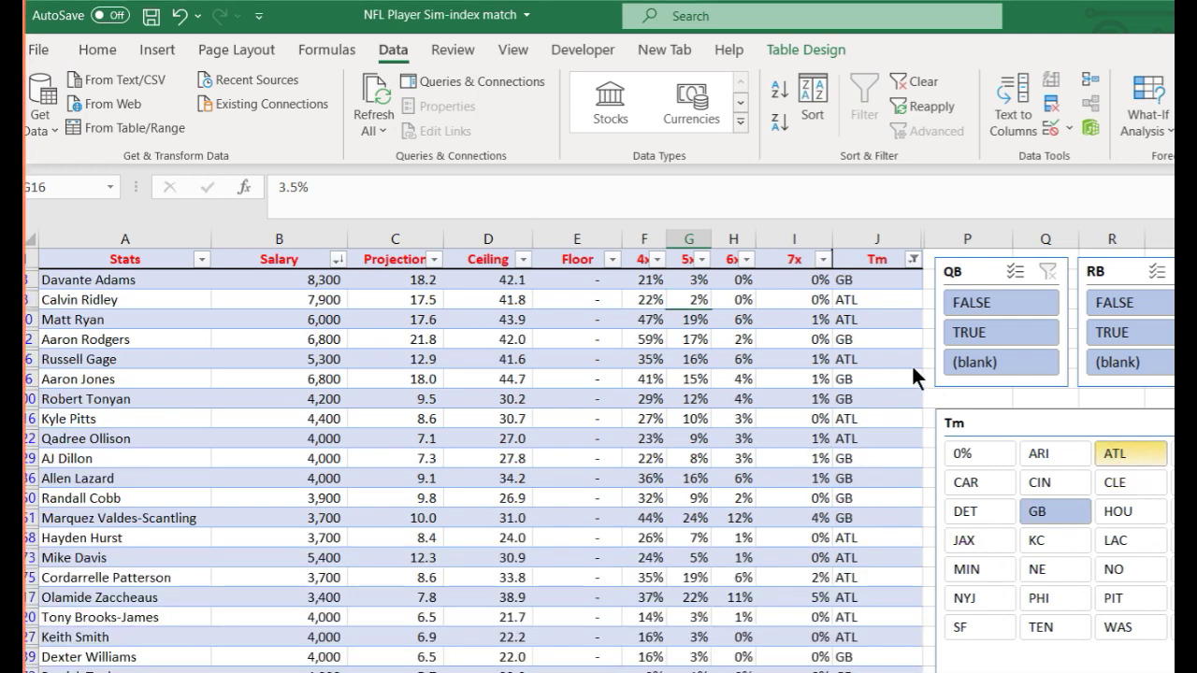